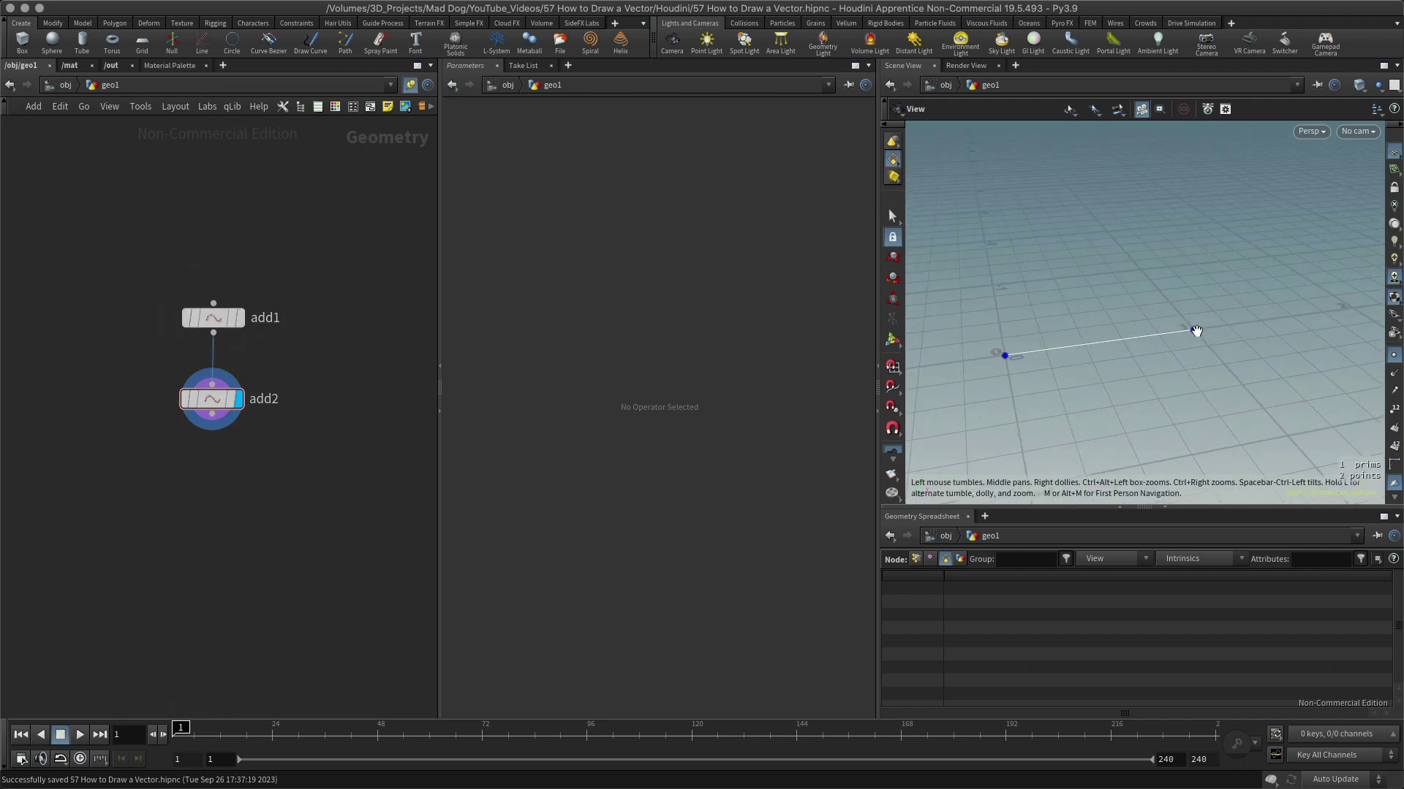
- Select the add1 node and turn on point numbers in the viewport for the two-point line
left_click(214, 317)
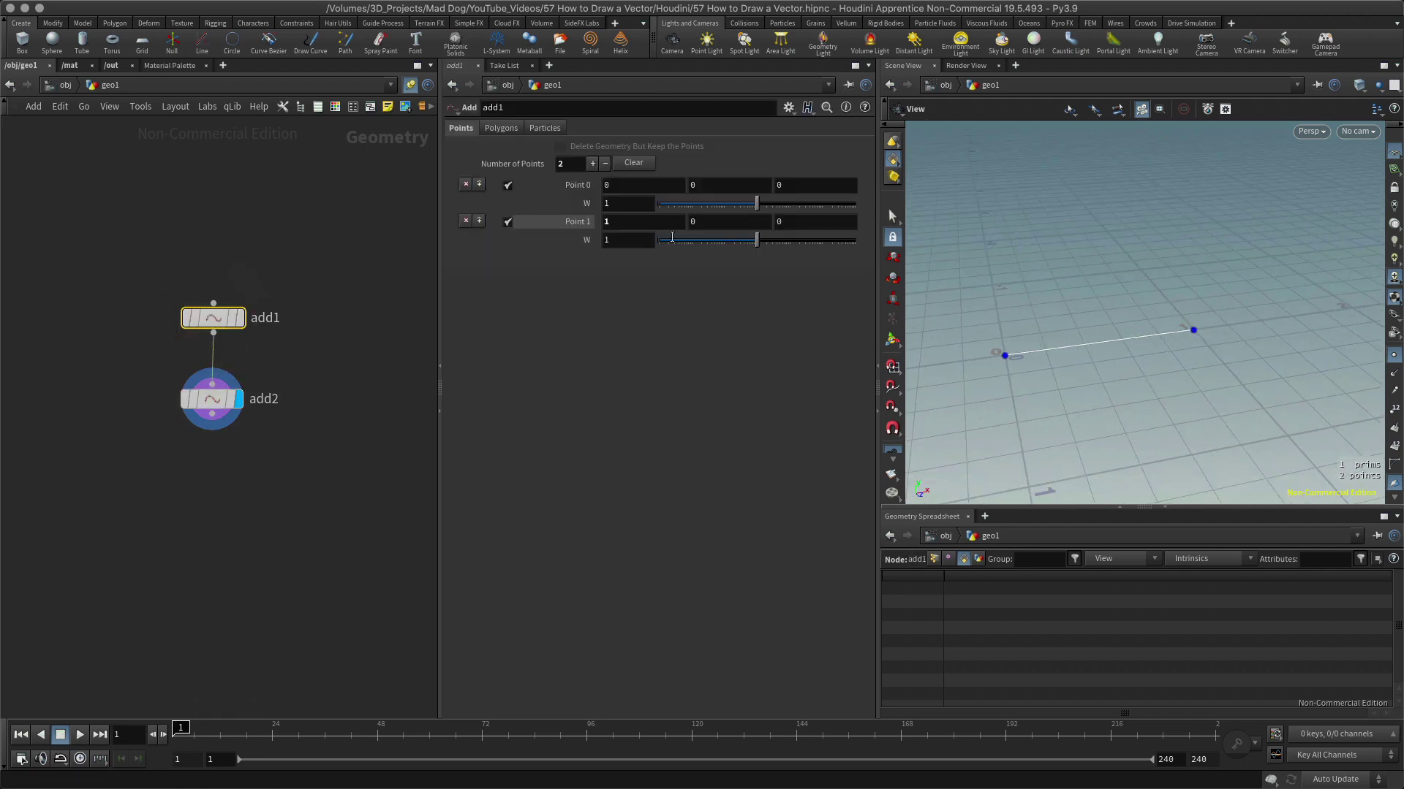
left_click(1394, 408)
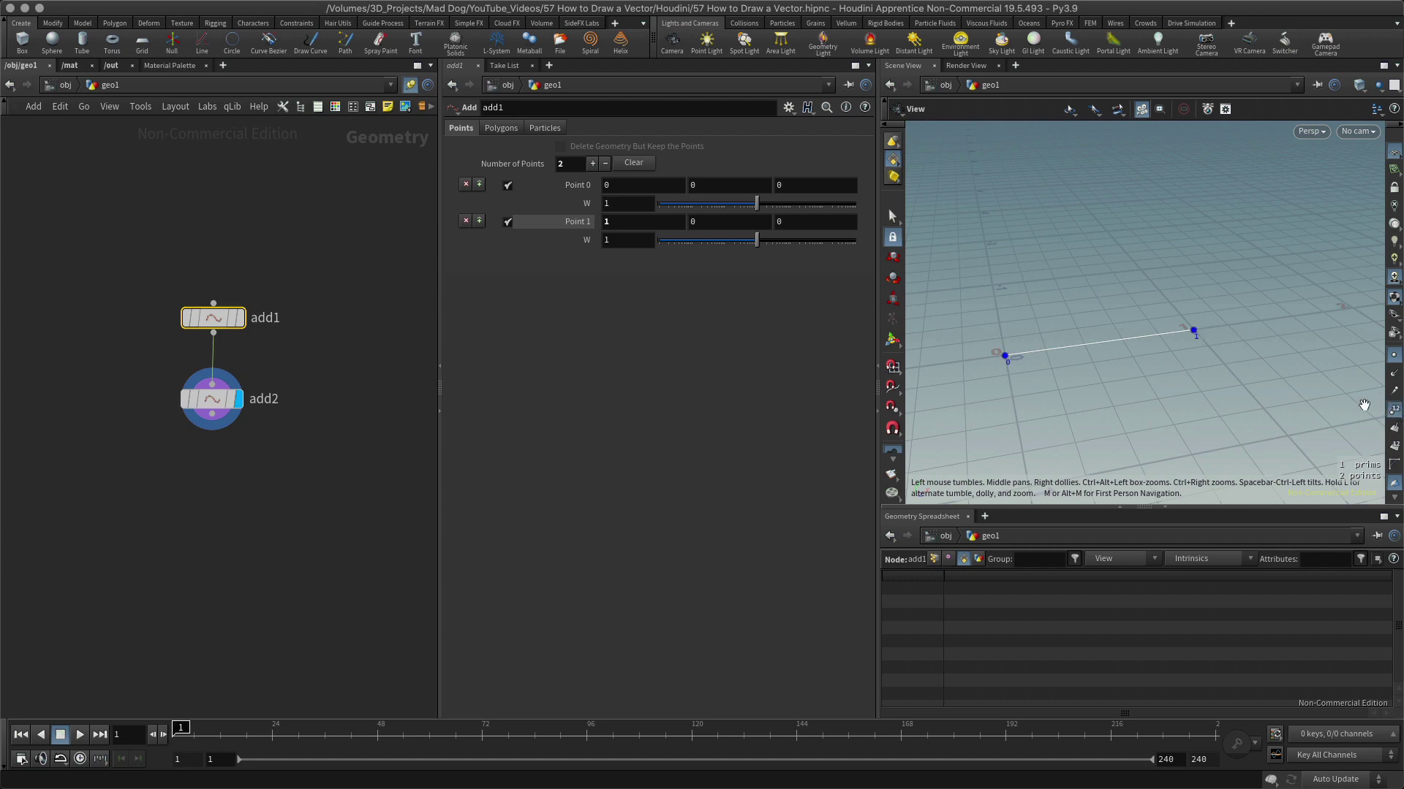
left_click_drag(1177, 374, 1178, 322)
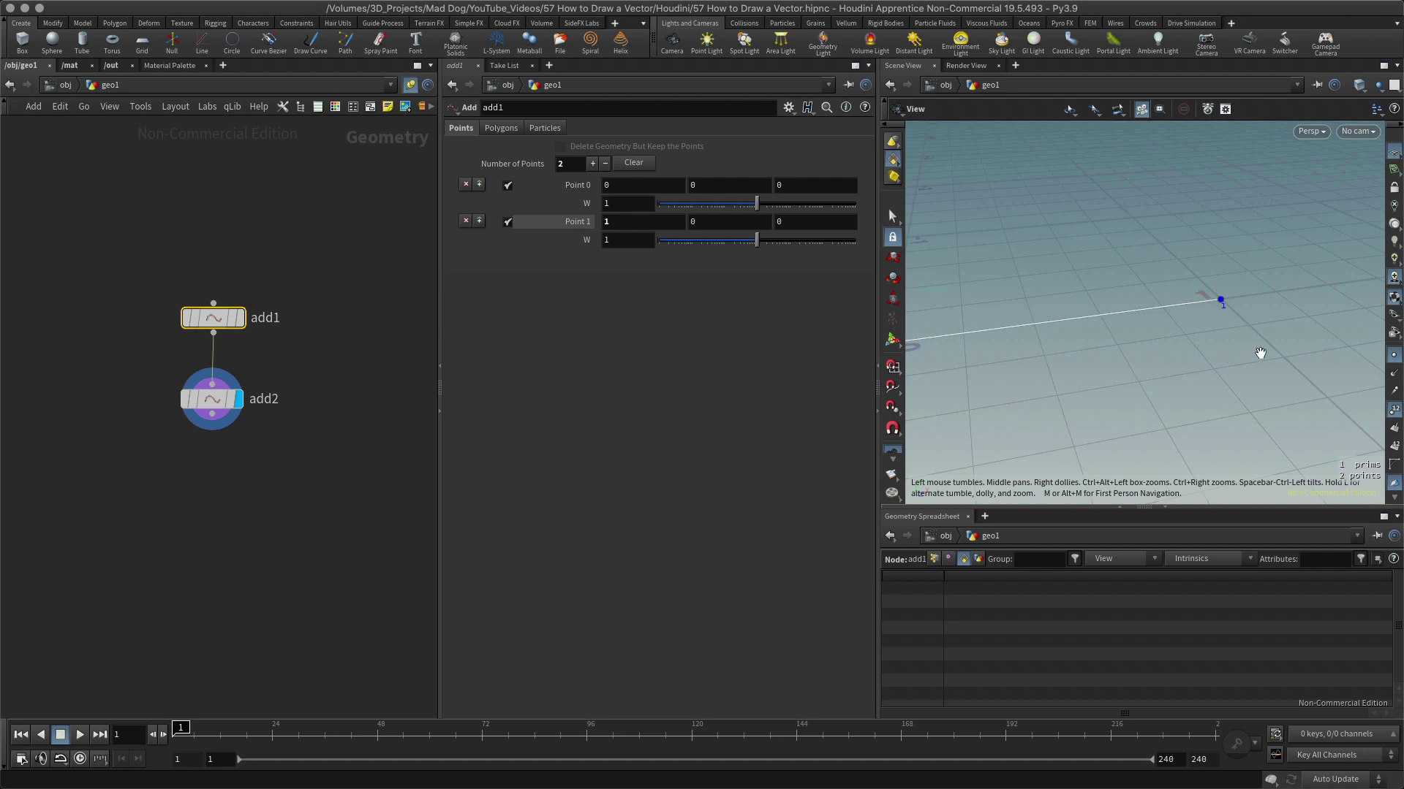
left_click_drag(1259, 354, 1059, 341)
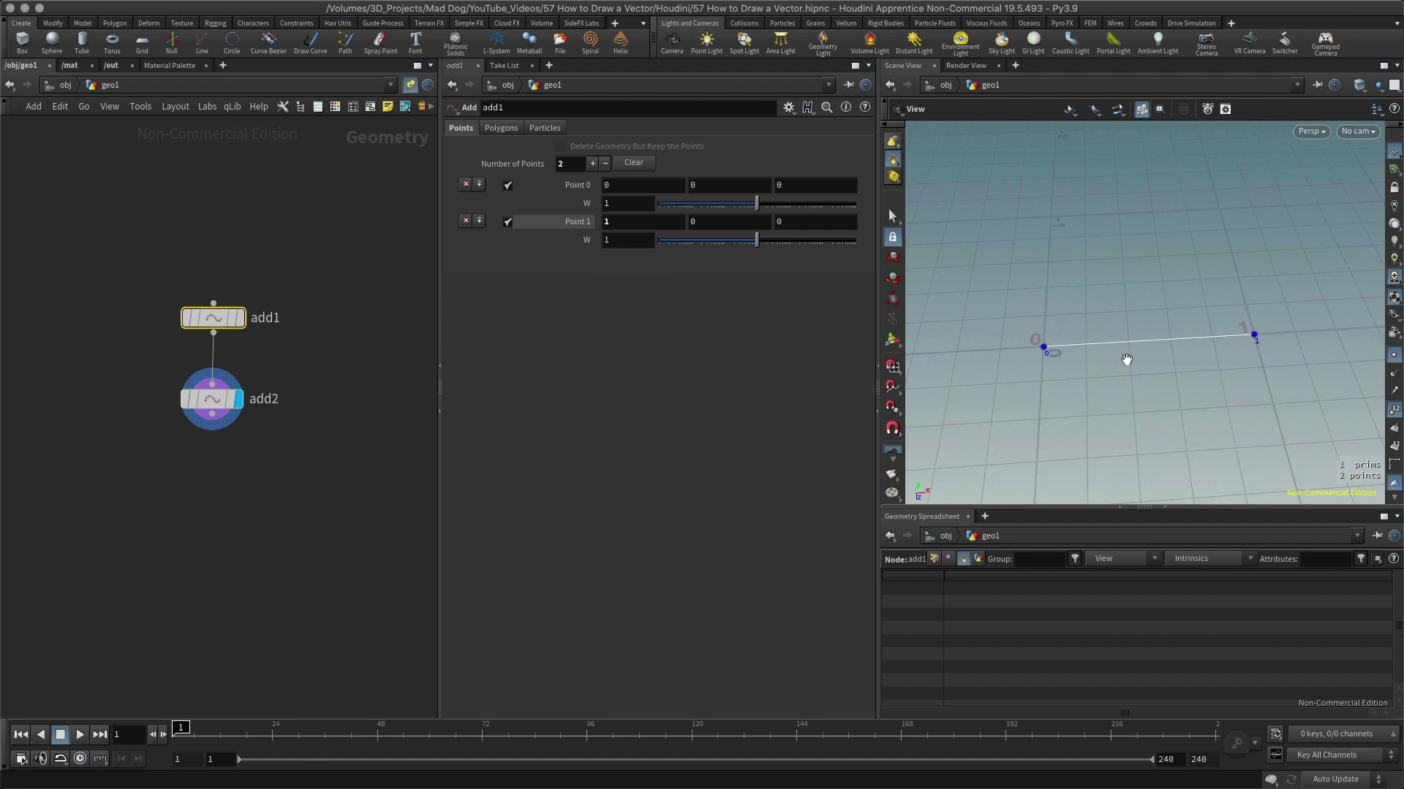
mouse_move(1147, 385)
left_mouse_down()
mouse_move(1165, 360)
mouse_move(1147, 366)
left_mouse_up()
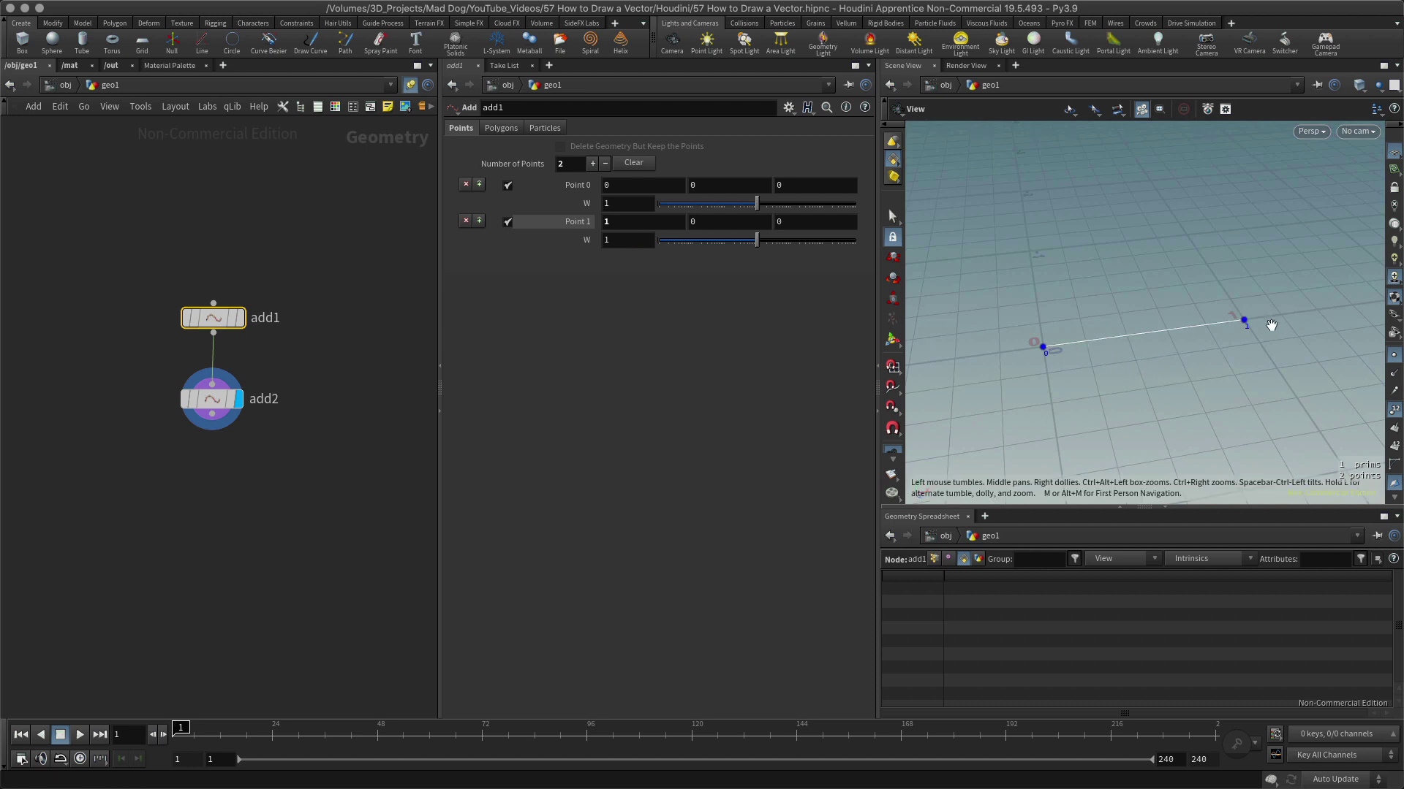
right_click(696, 217)
key("Escape")
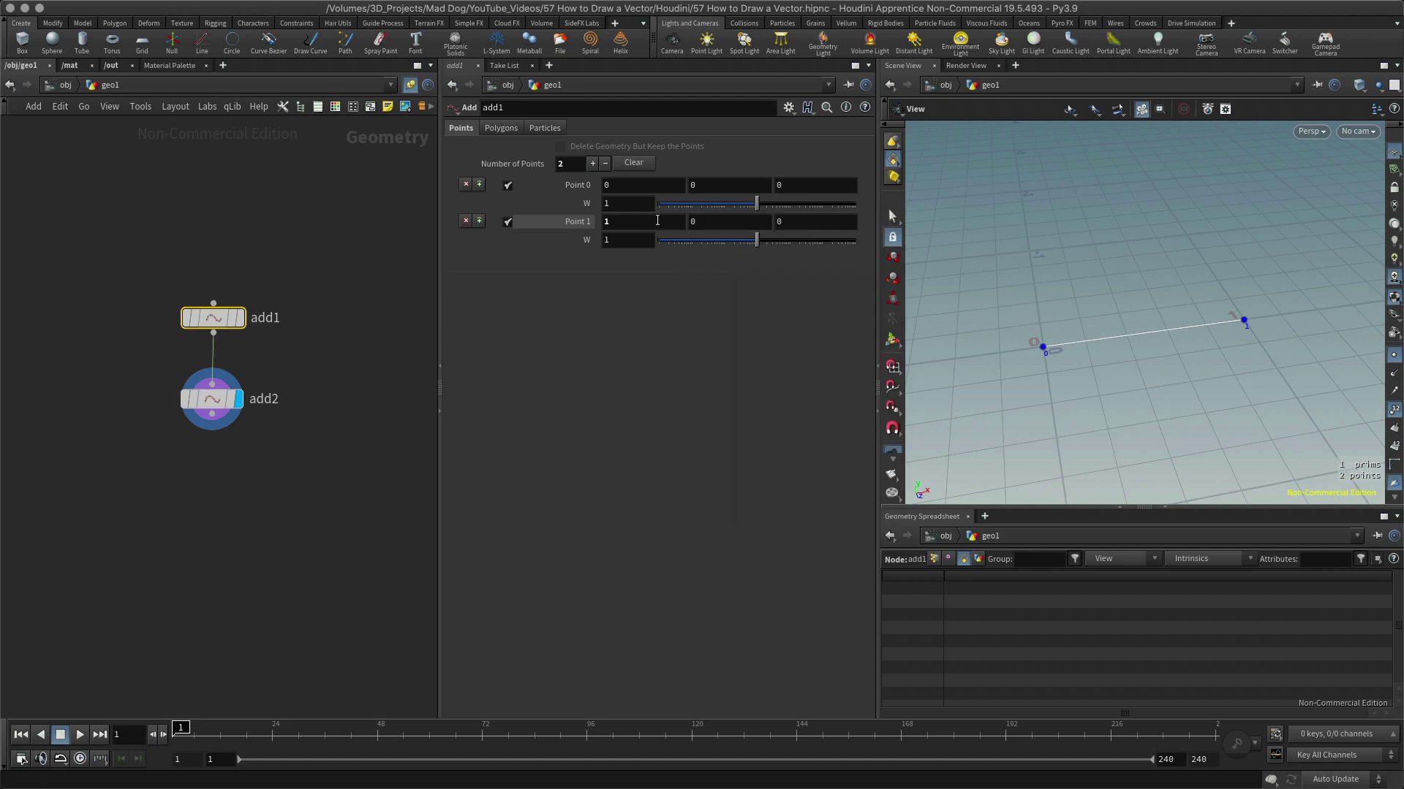
middle_click_drag(689, 212, 739, 209)
key("ctrl+z")
- Set the Y position of point 1 in add1 to about 0.6 and examine the slanted line with the add2 polygon settings
left_click(210, 403)
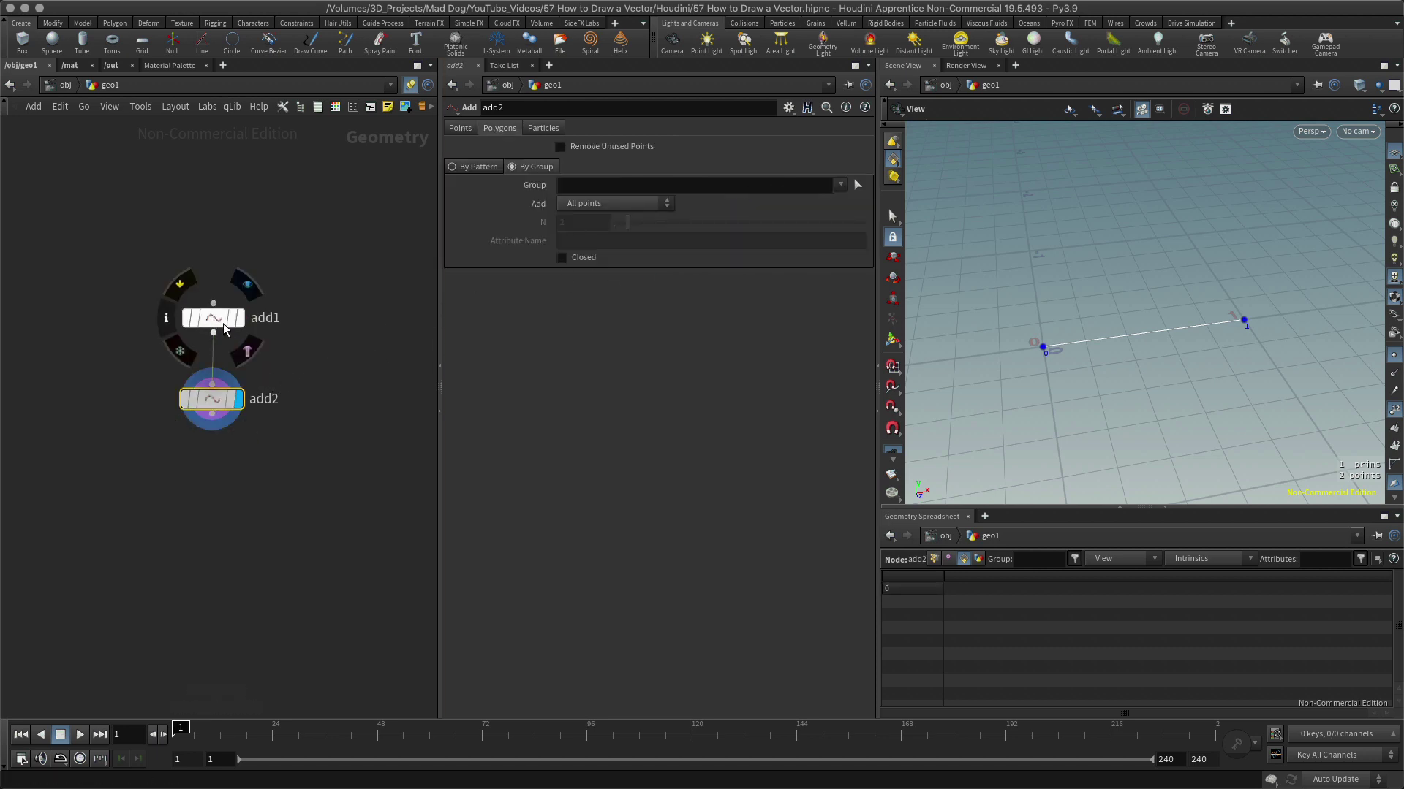
left_click_drag(203, 317, 220, 314)
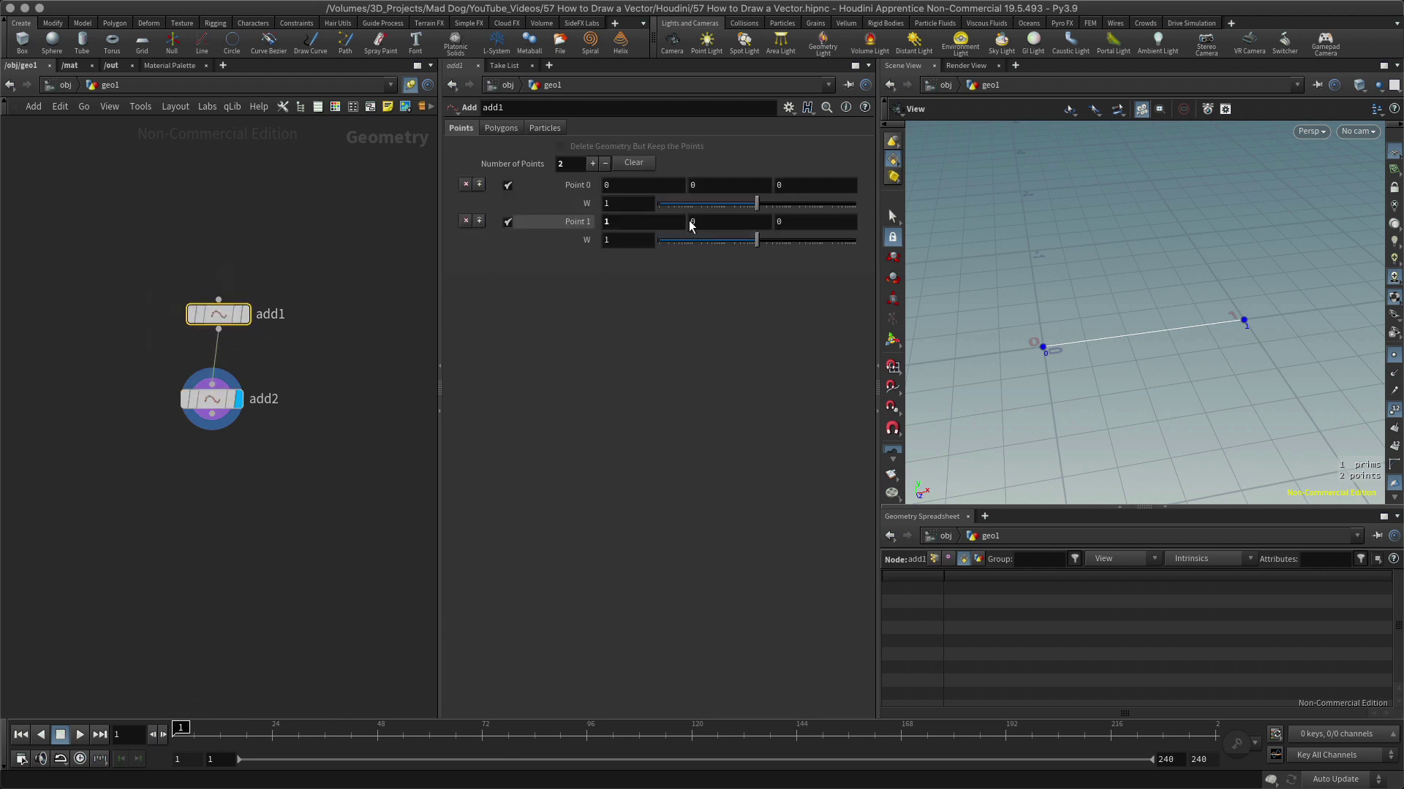
middle_click_drag(692, 219, 760, 217)
left_click_drag(1177, 328, 1053, 340)
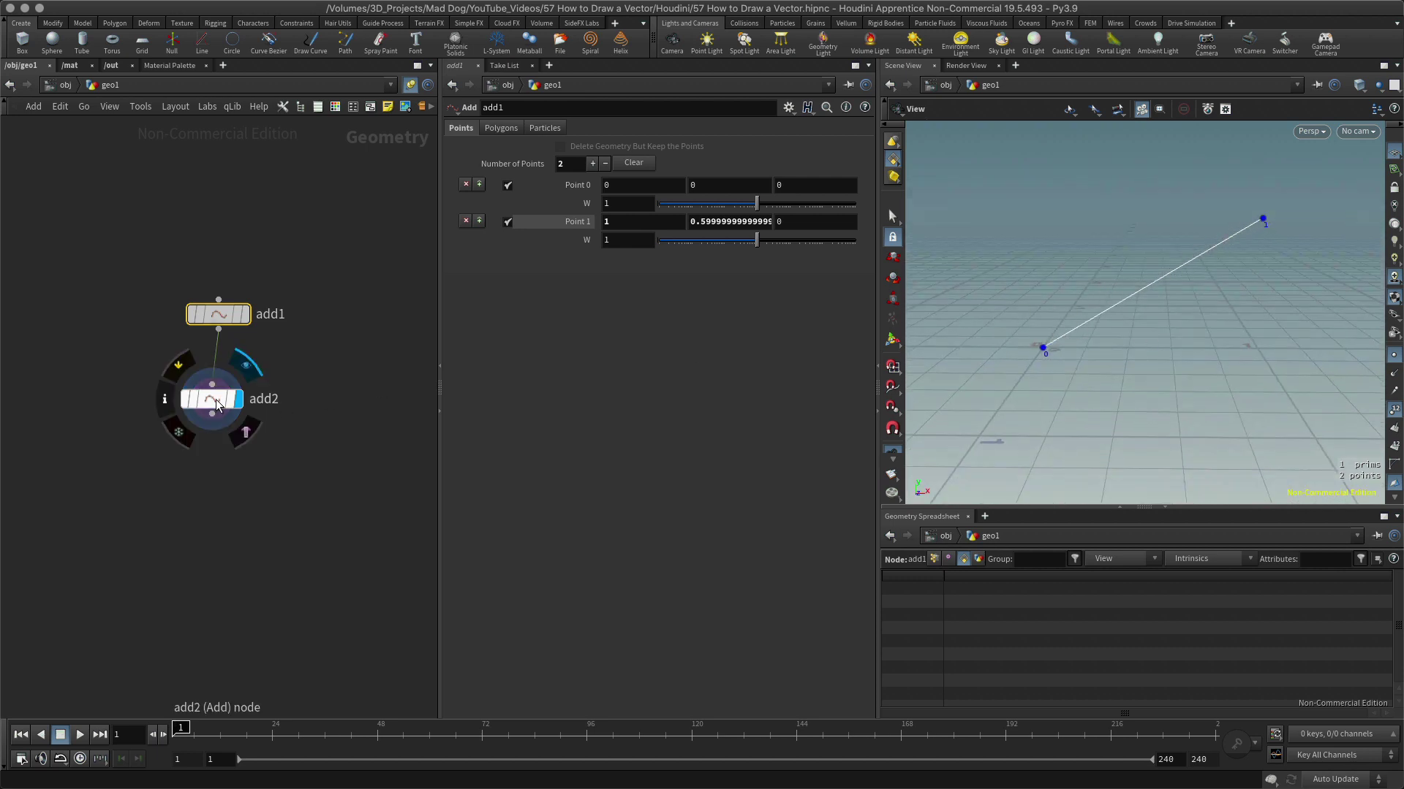
left_click(252, 402)
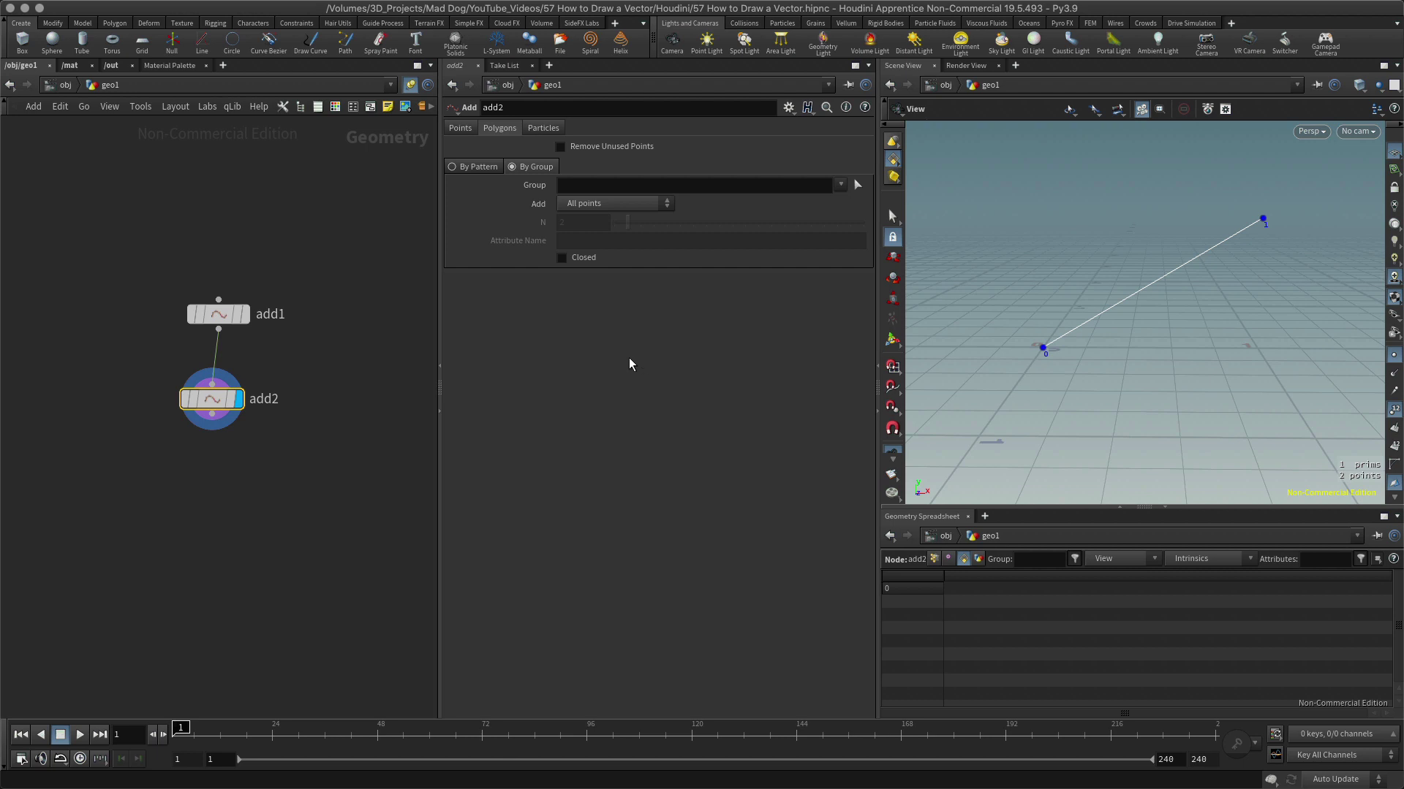
left_click_drag(1138, 363, 1028, 370)
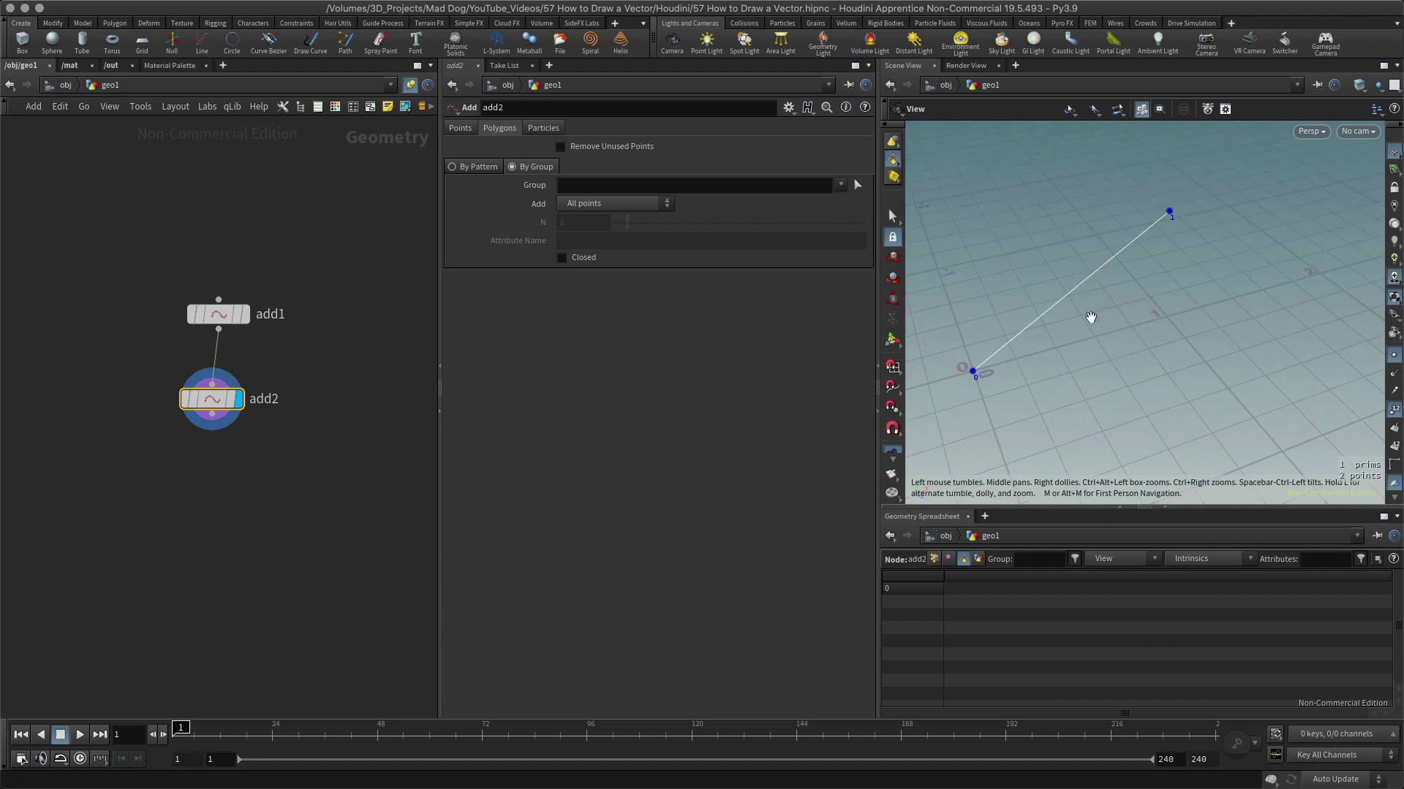
mouse_move(1112, 370)
left_mouse_down()
mouse_move(1184, 379)
mouse_move(1103, 357)
mouse_move(1121, 344)
left_mouse_up()
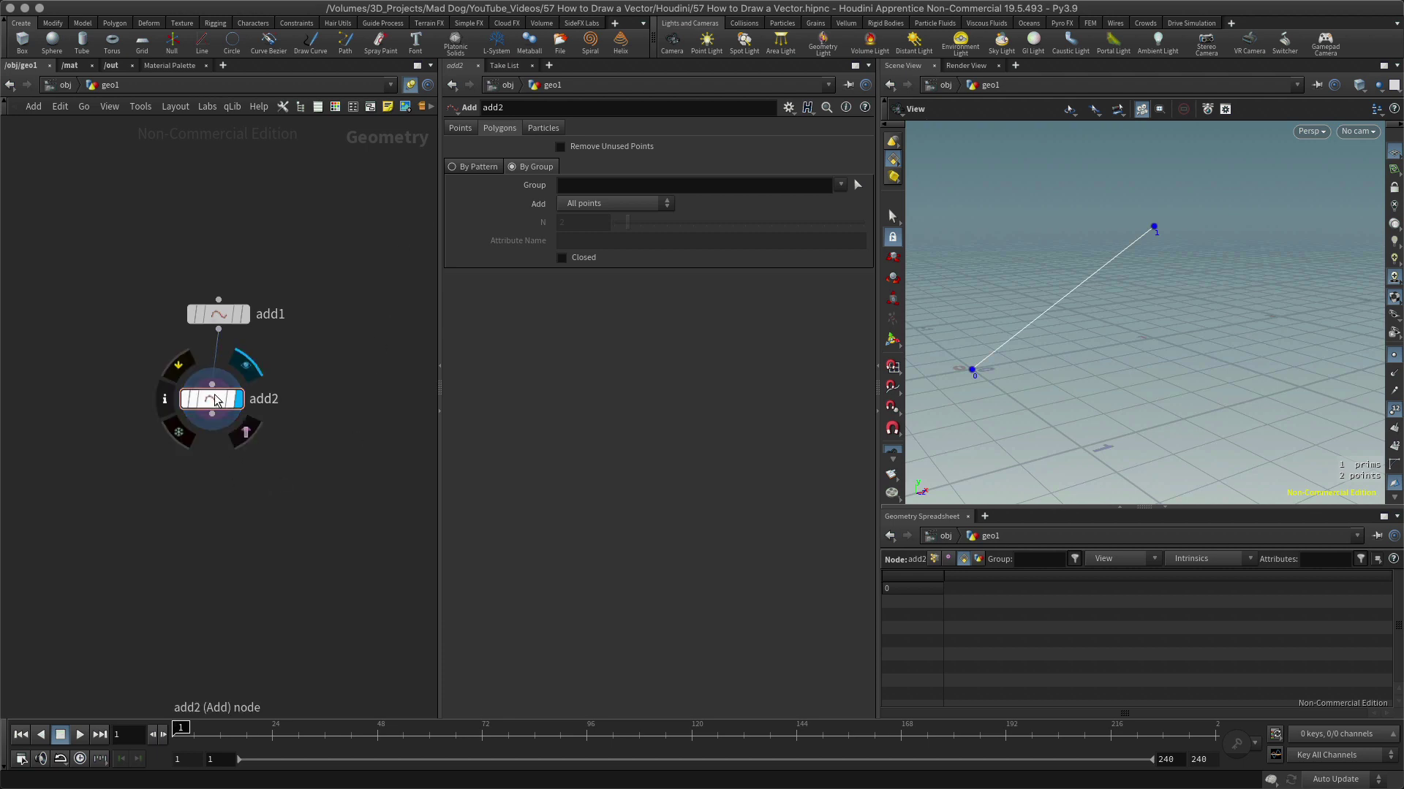
- Align add2 under add1 and place a Measure node below it
left_click_drag(213, 399, 219, 397)
key("Tab")
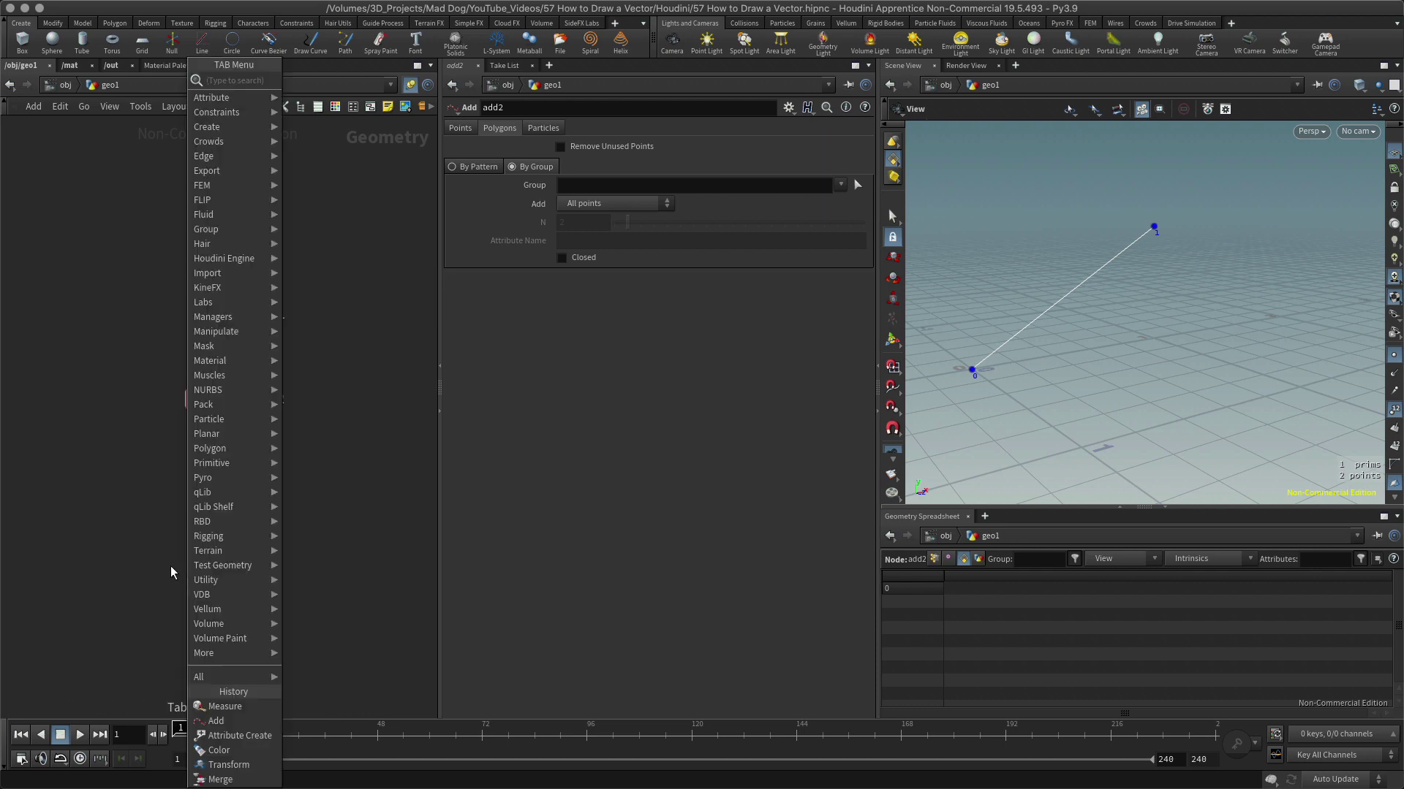
type("meas")
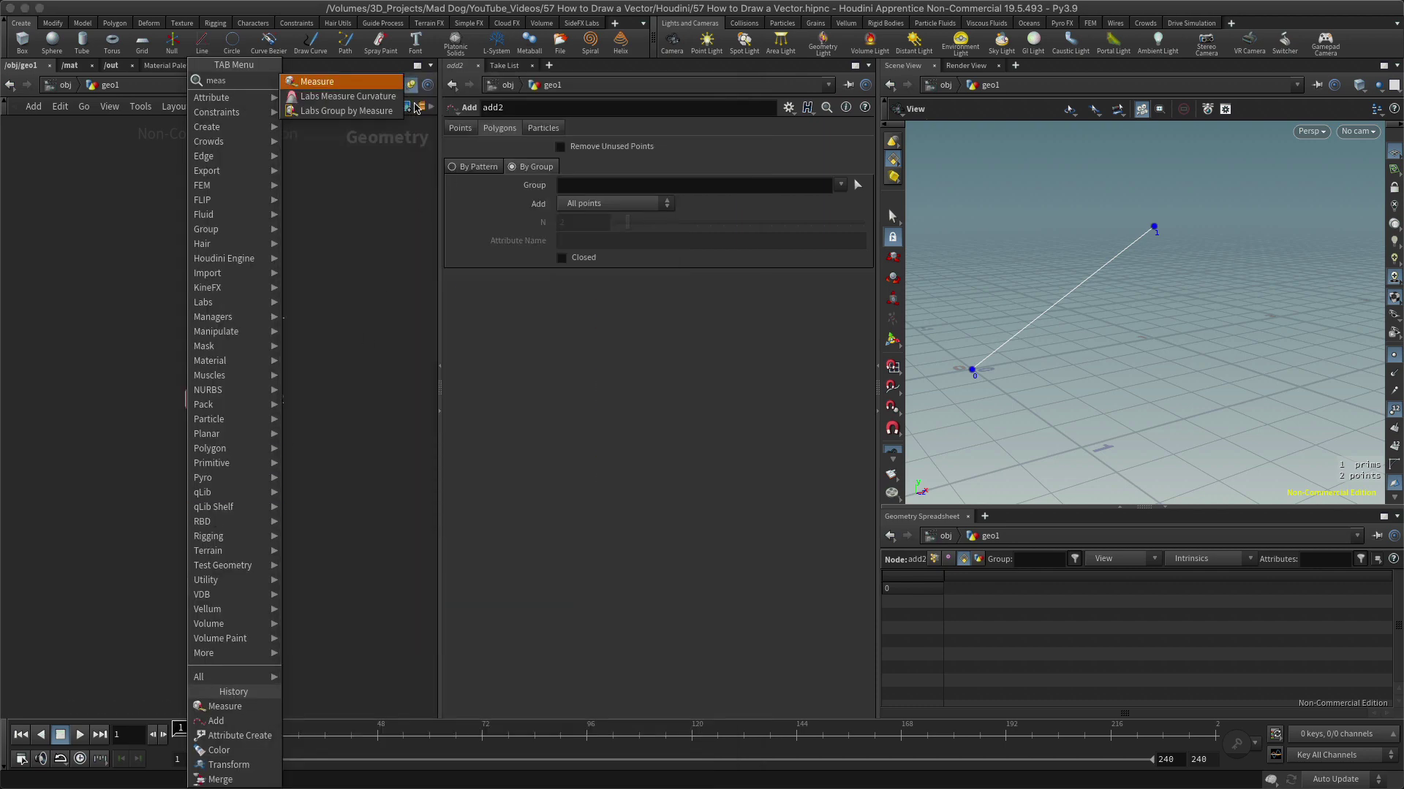
key("Return")
left_click(215, 521)
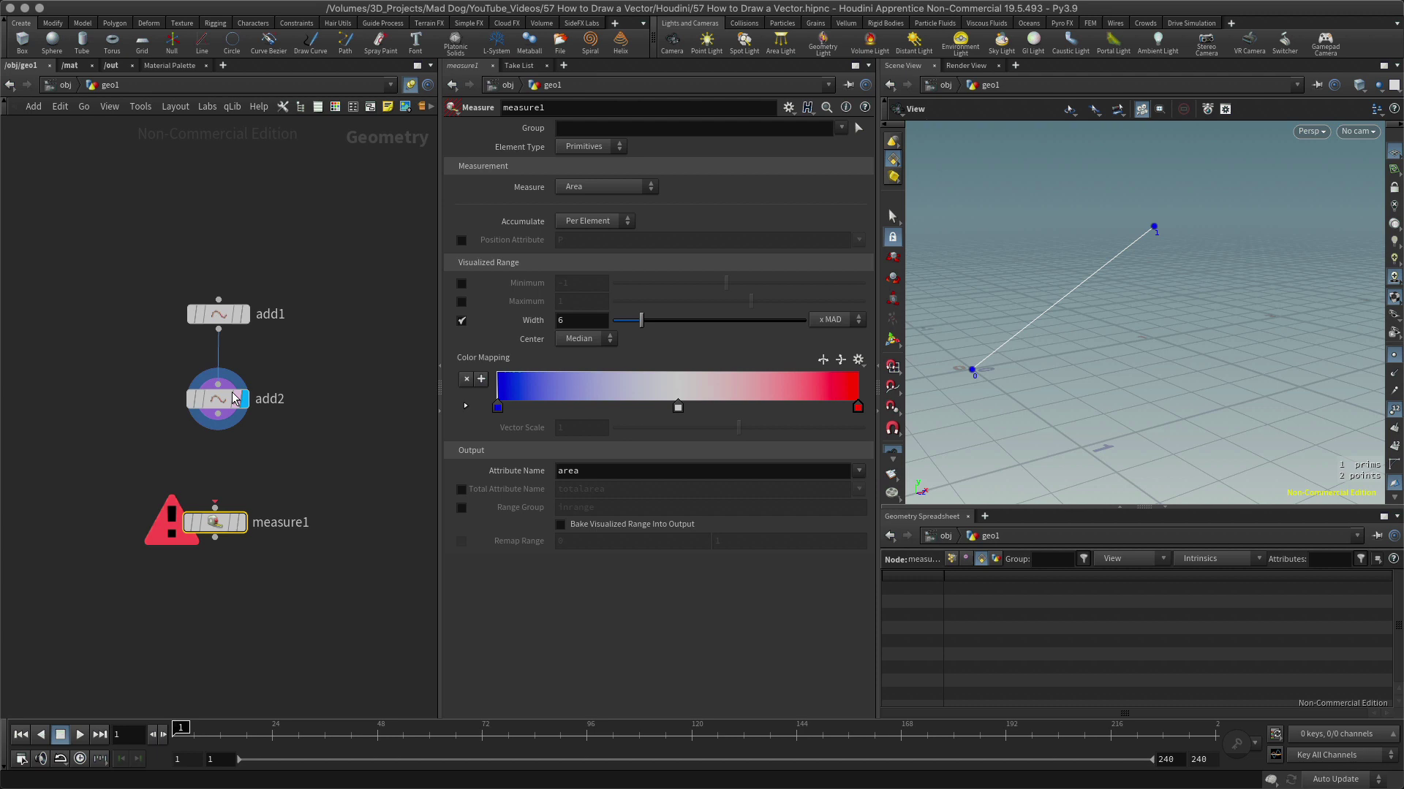
- Set the Y position of point 1 in add1 to 0
left_click(218, 315)
left_click(715, 222)
key("ctrl+a")
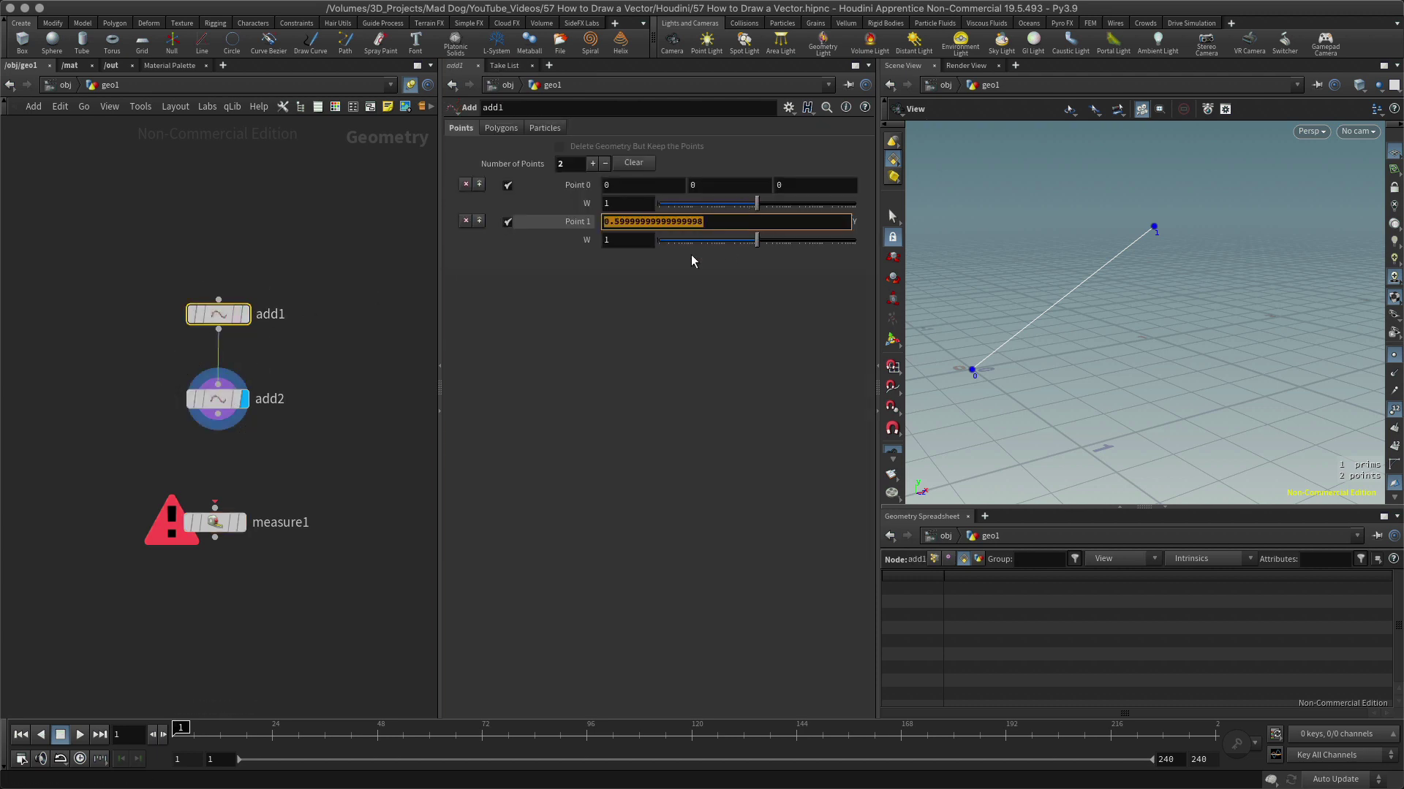
type("1")
key("Return")
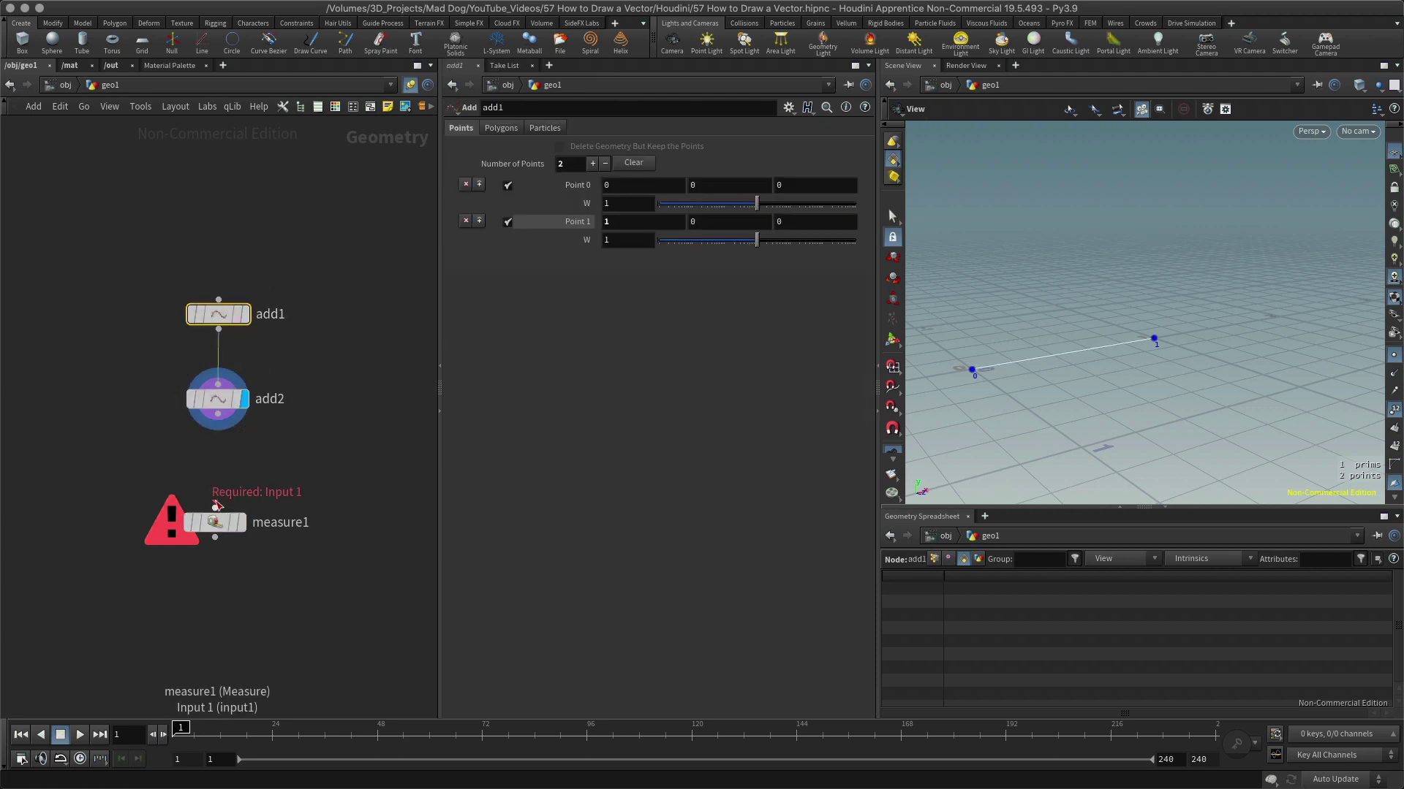
- Connect add2 to the measure1 input, display measure1, and compare its point and primitive attributes in the Geometry Spreadsheet
left_click_drag(218, 413, 219, 501)
left_click(247, 500)
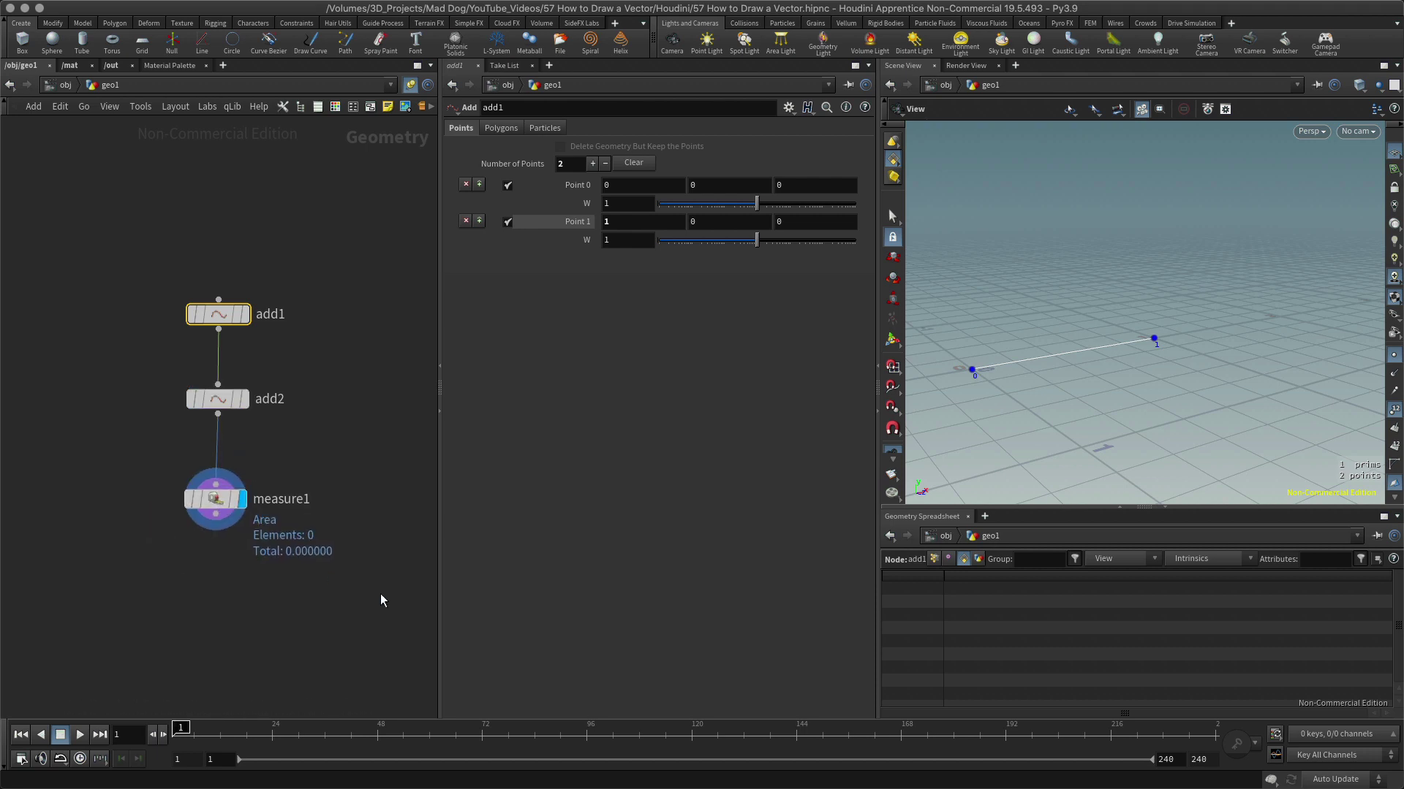
left_click(215, 499)
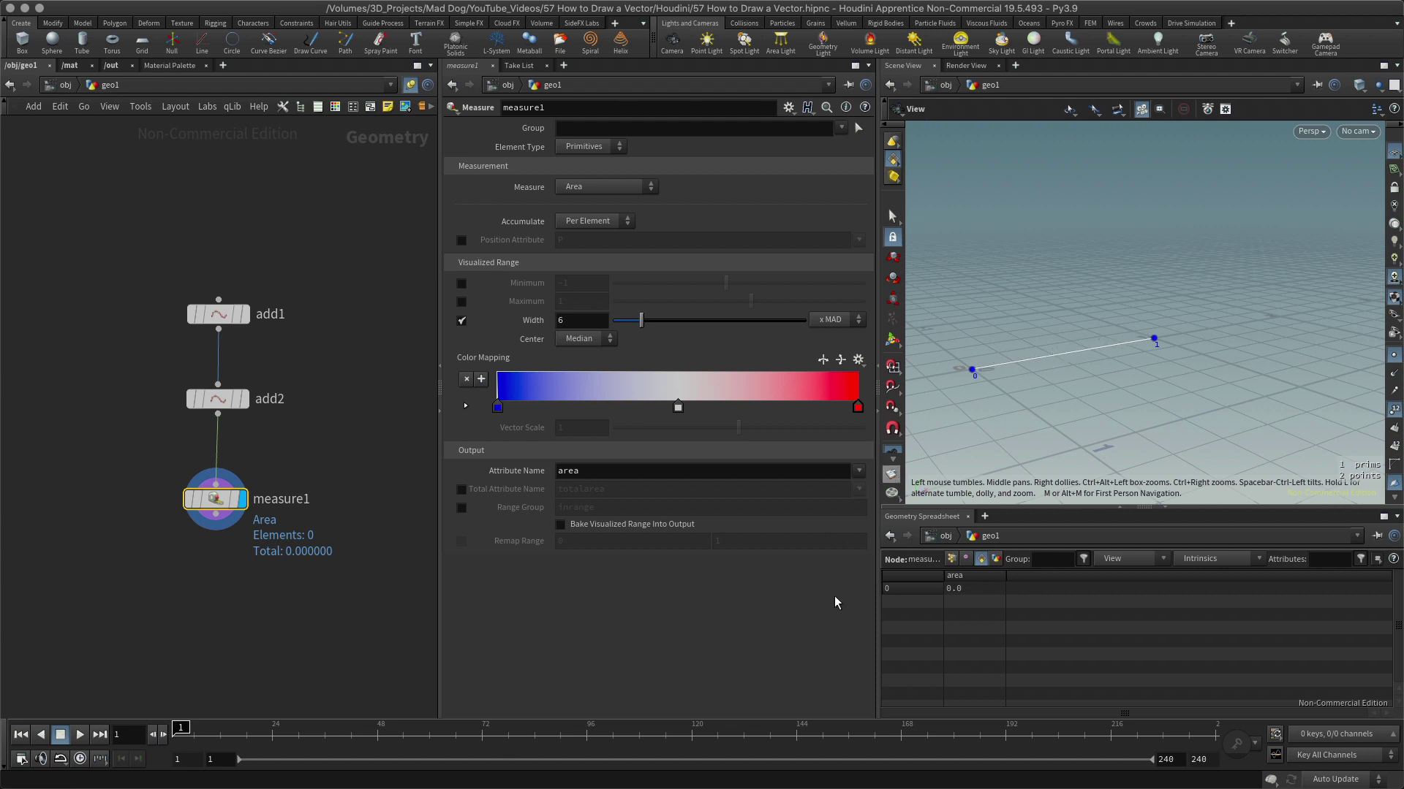
left_click(951, 559)
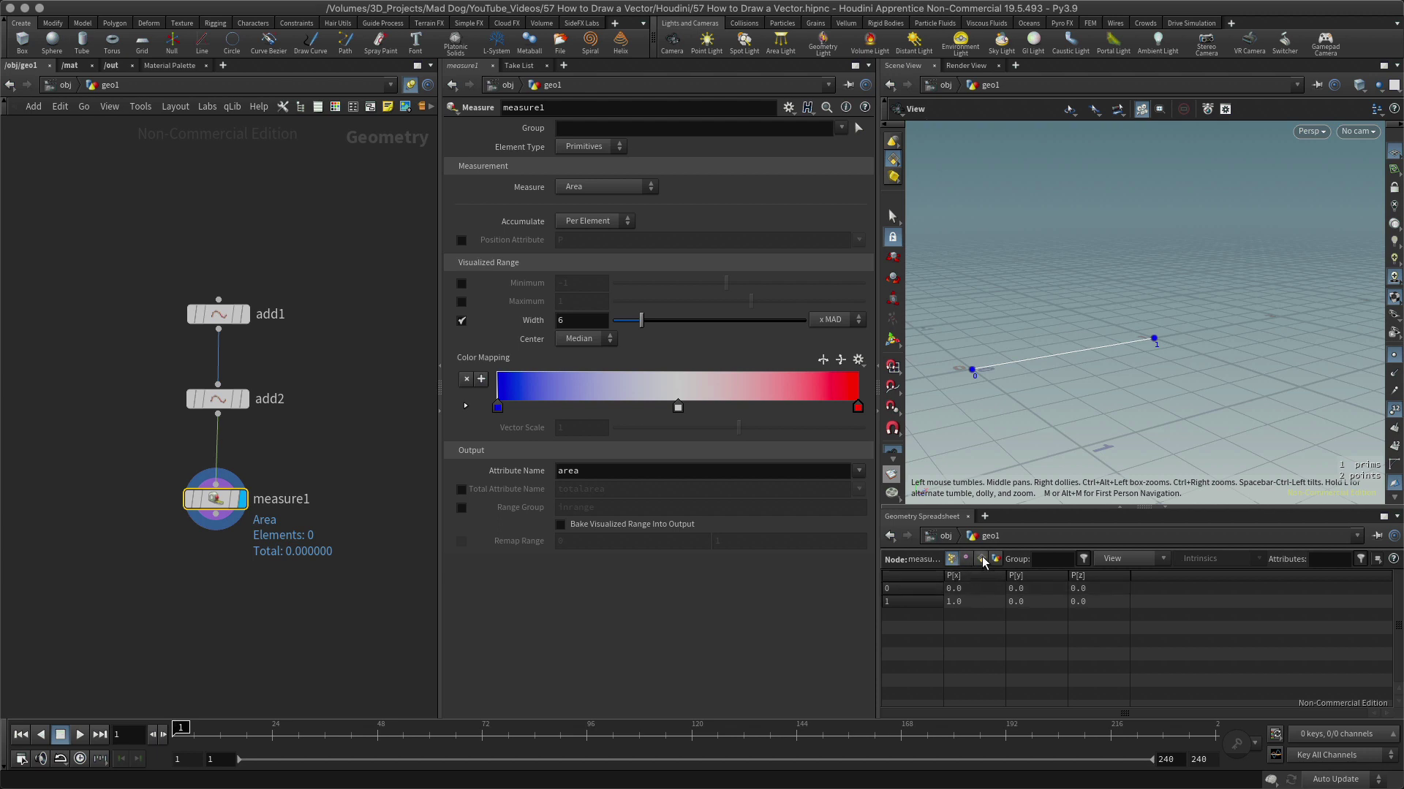
left_click(982, 559)
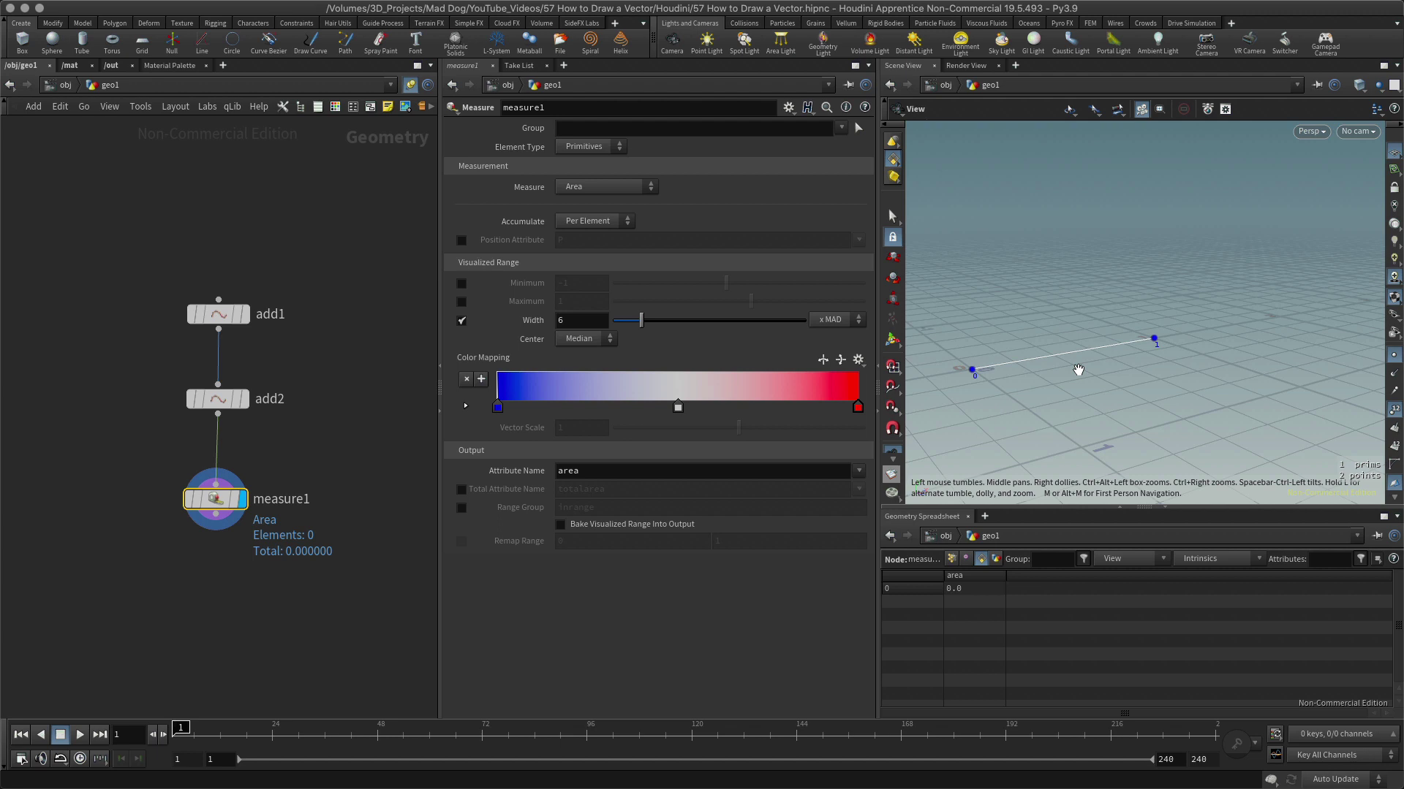
- Set measure1 to measure Perimeter / Length and name its output attribute distance
left_click(620, 185)
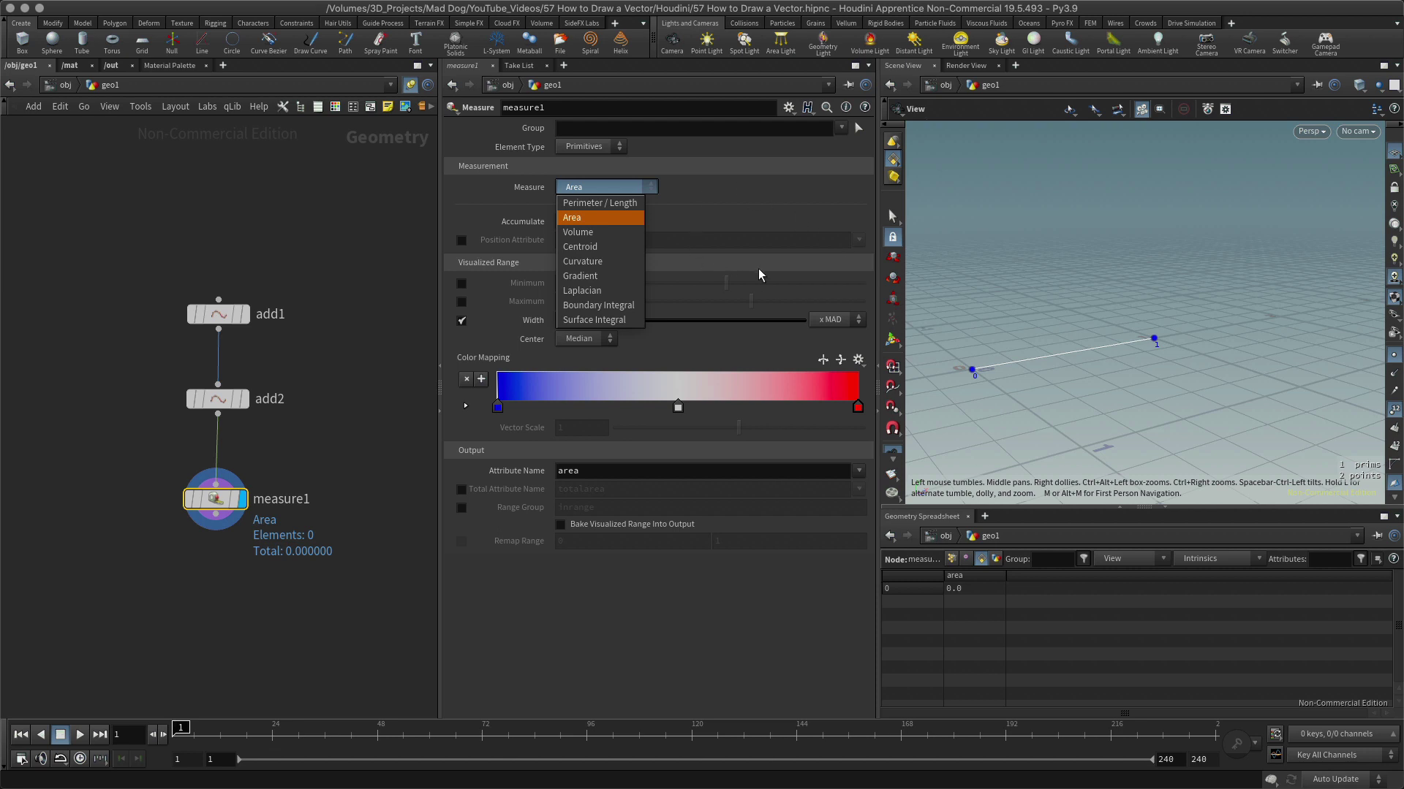
left_click(597, 205)
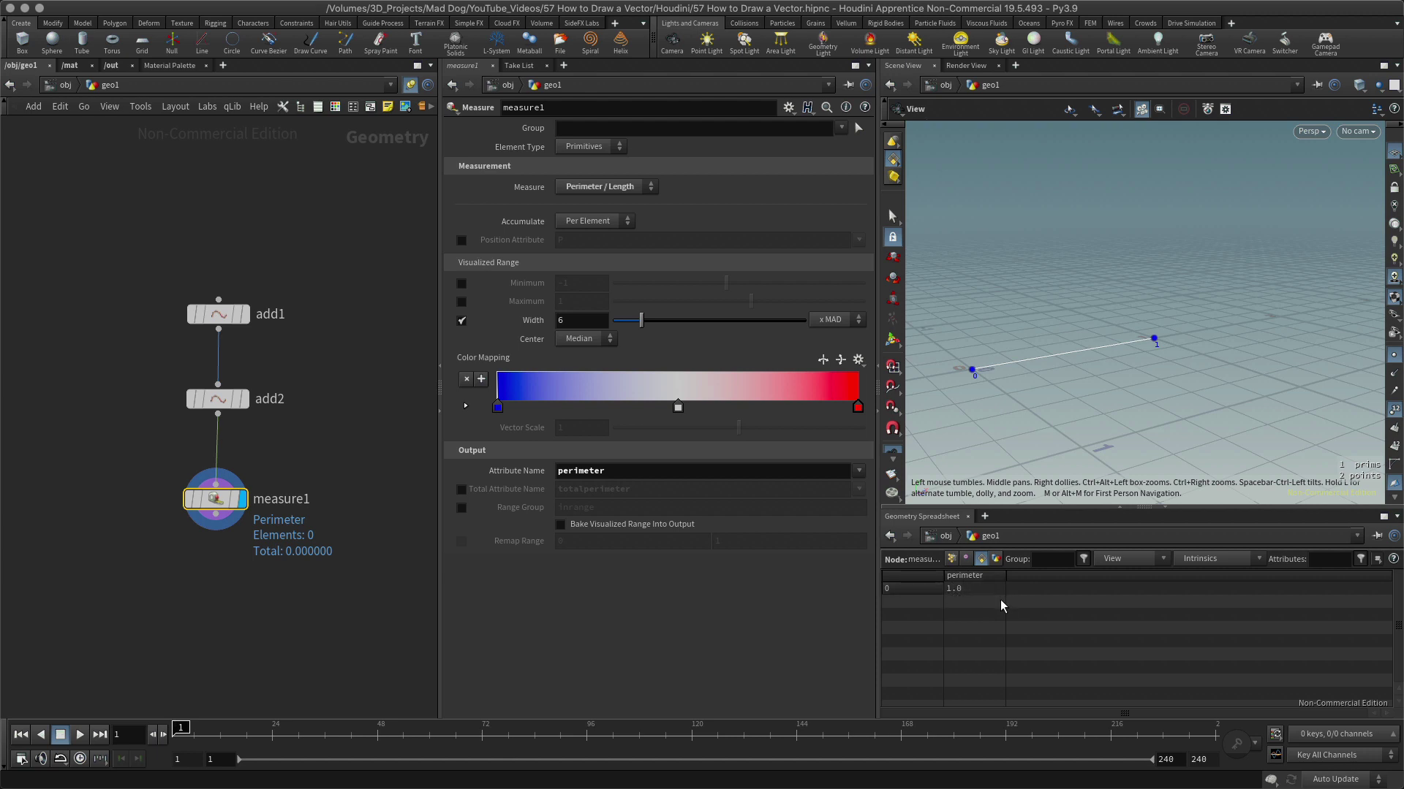
double_click(623, 471)
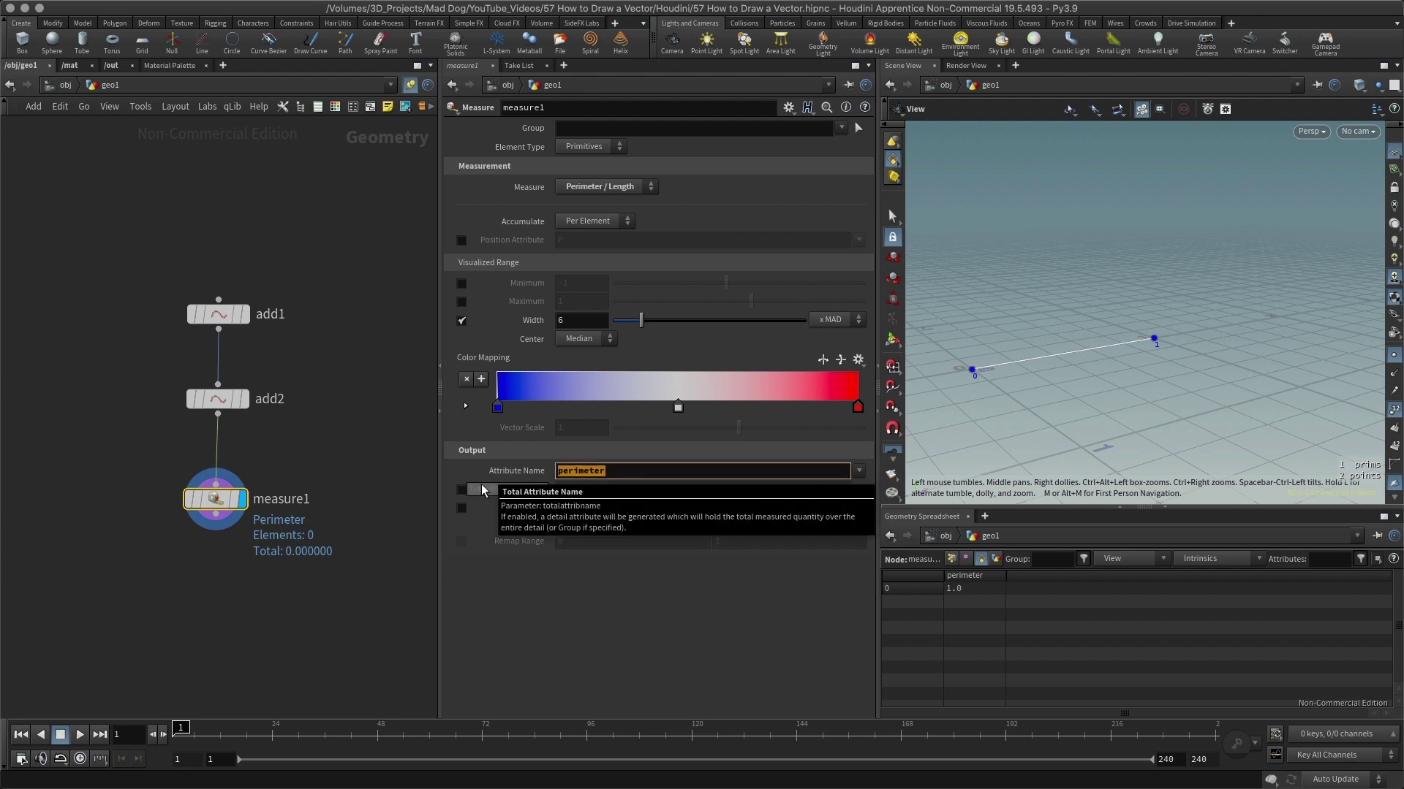
type("distance")
key("Return")
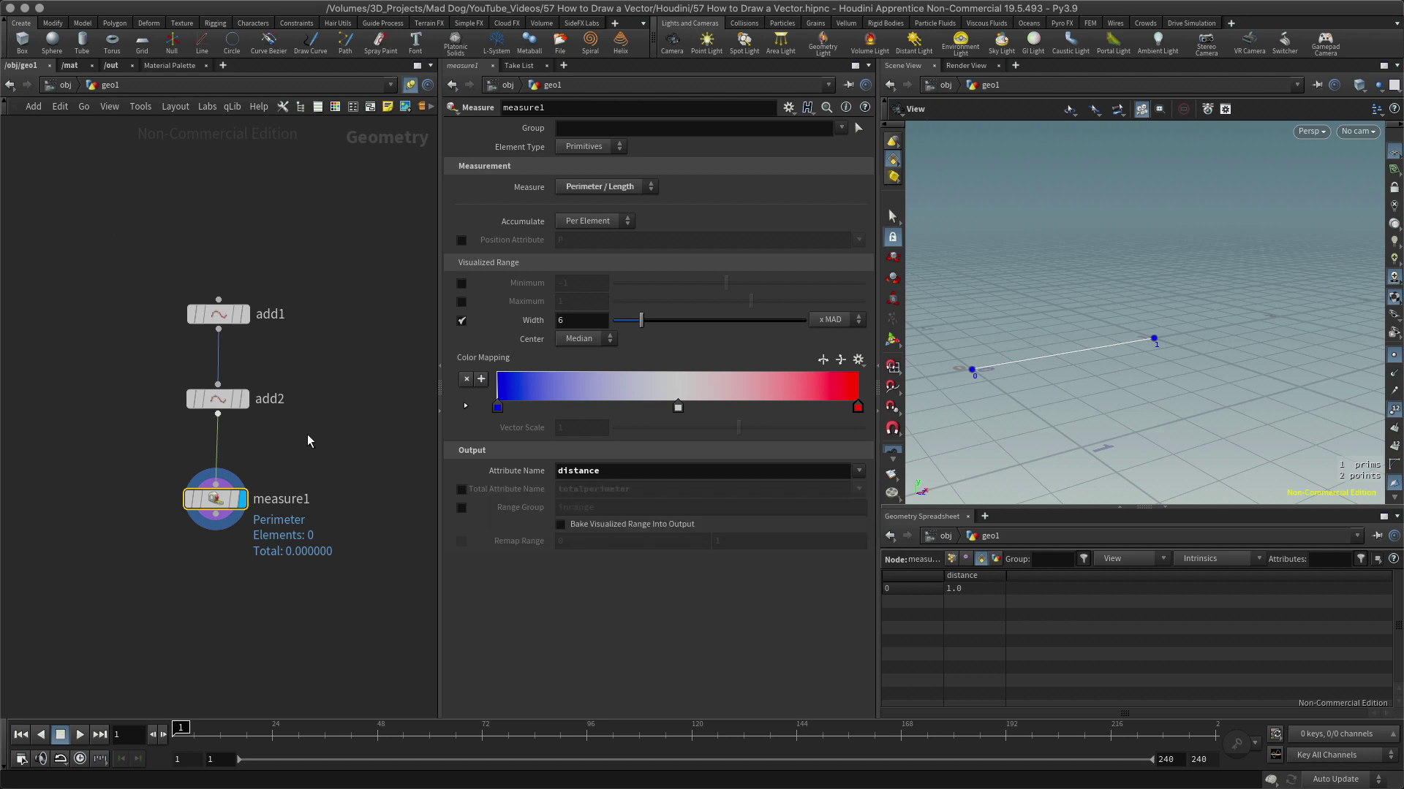
- Pin the Geometry Spreadsheet to measure1 so it keeps showing that node when other nodes are selected
left_click(218, 315)
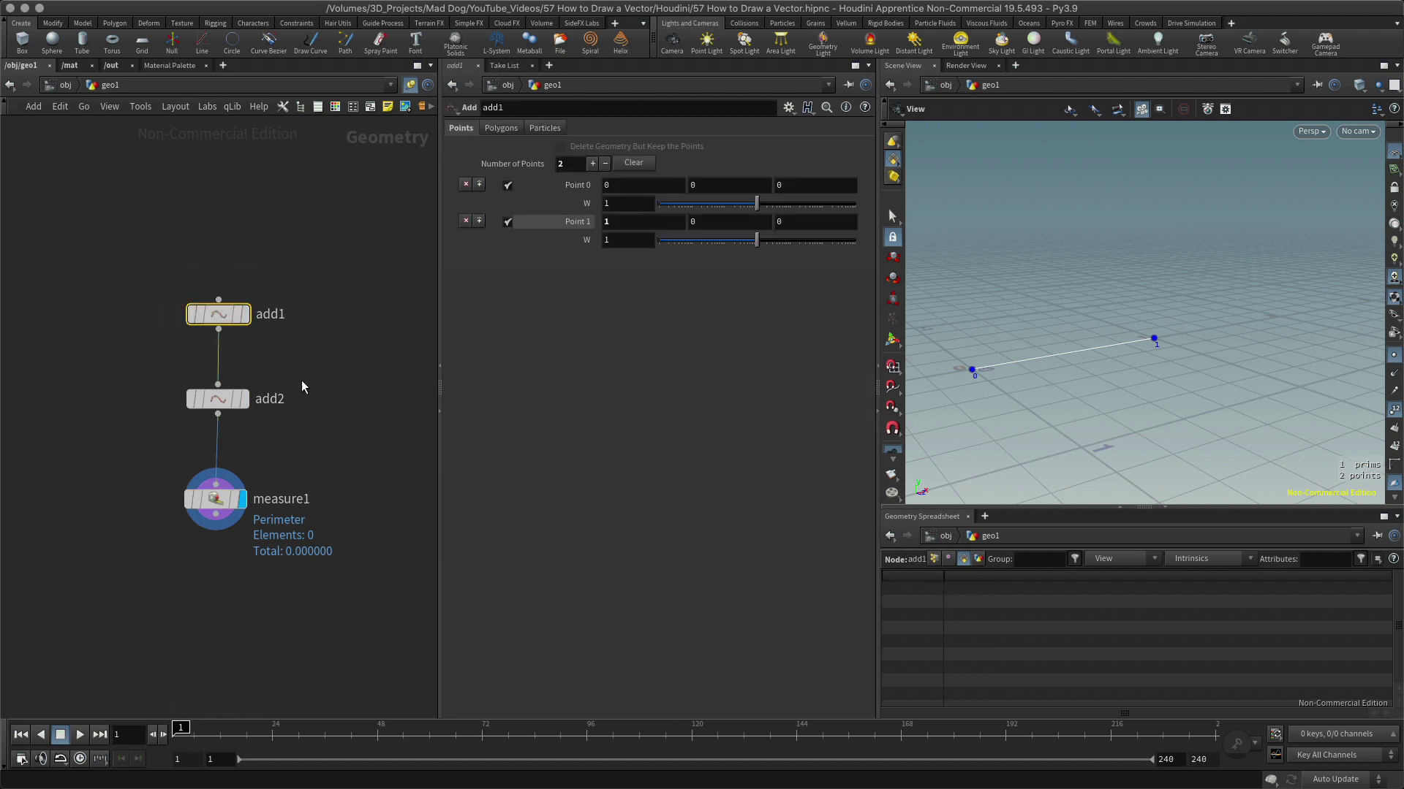
left_click(213, 500)
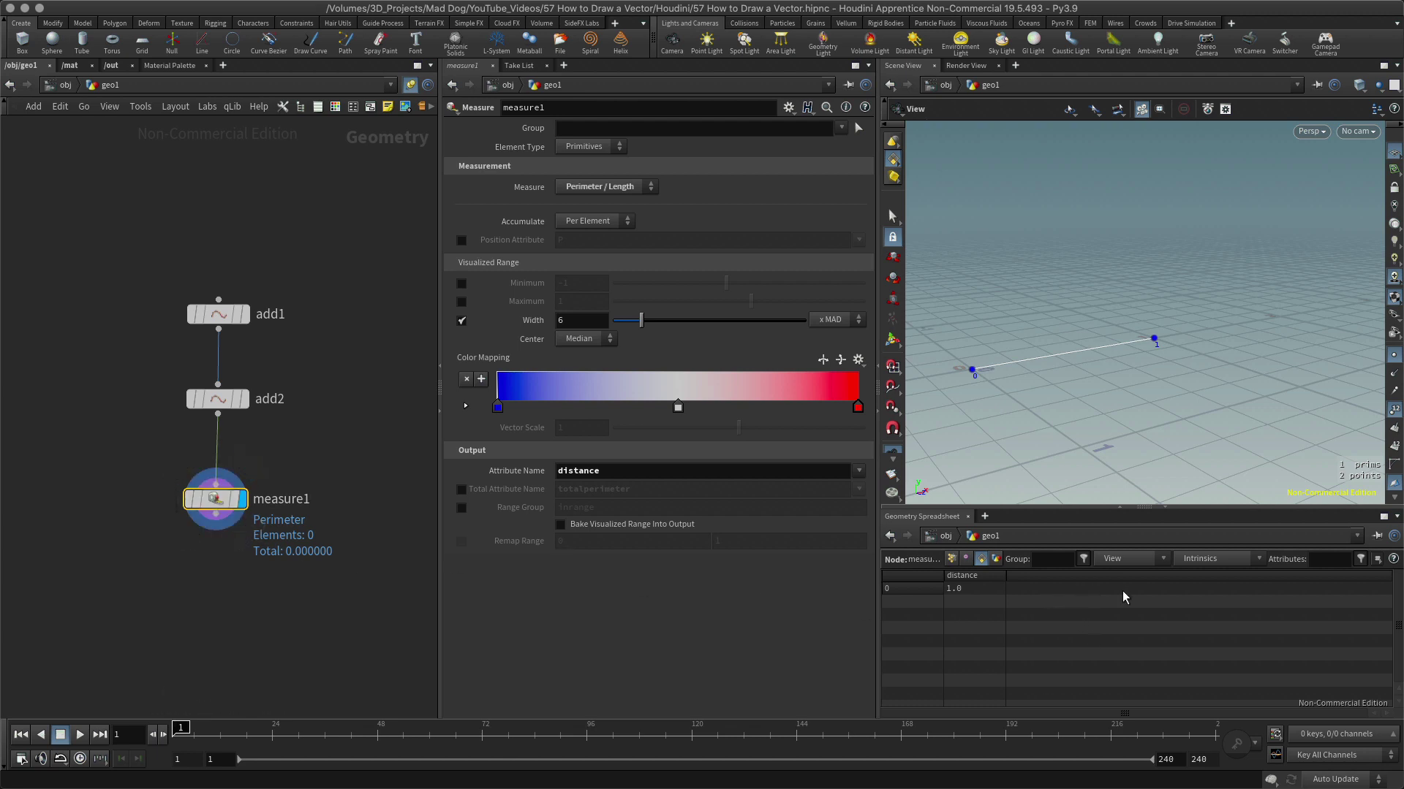
left_click(1377, 536)
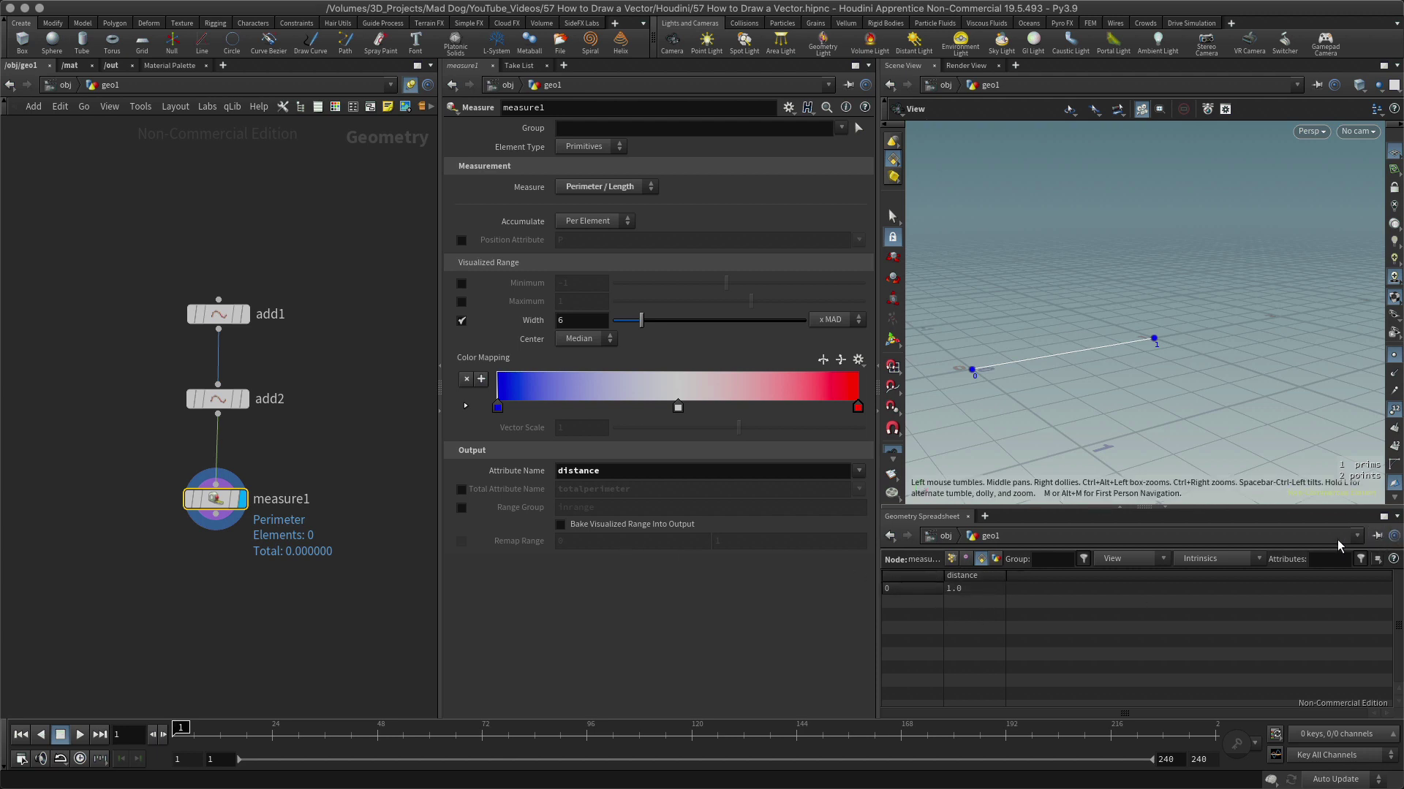
left_click(218, 314)
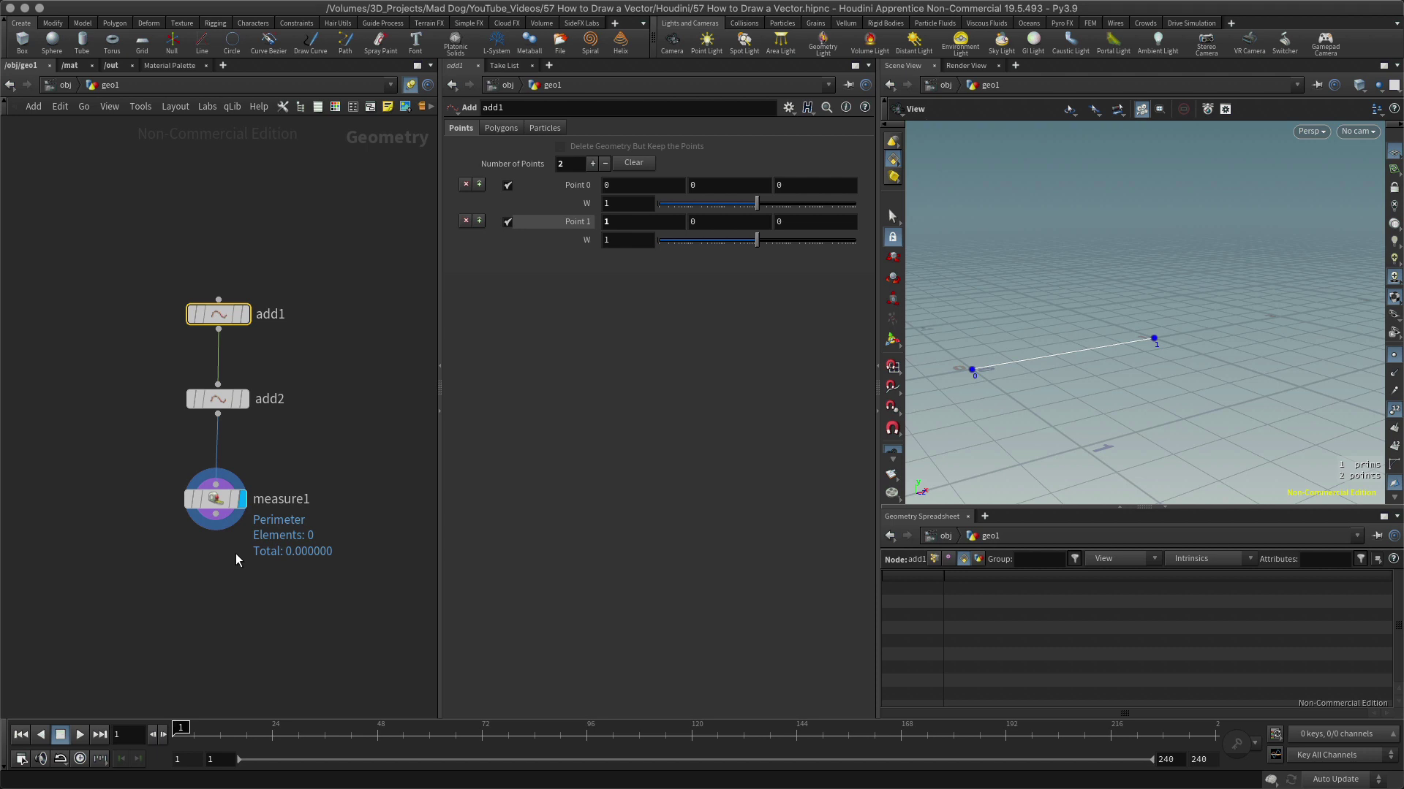
left_click(208, 399)
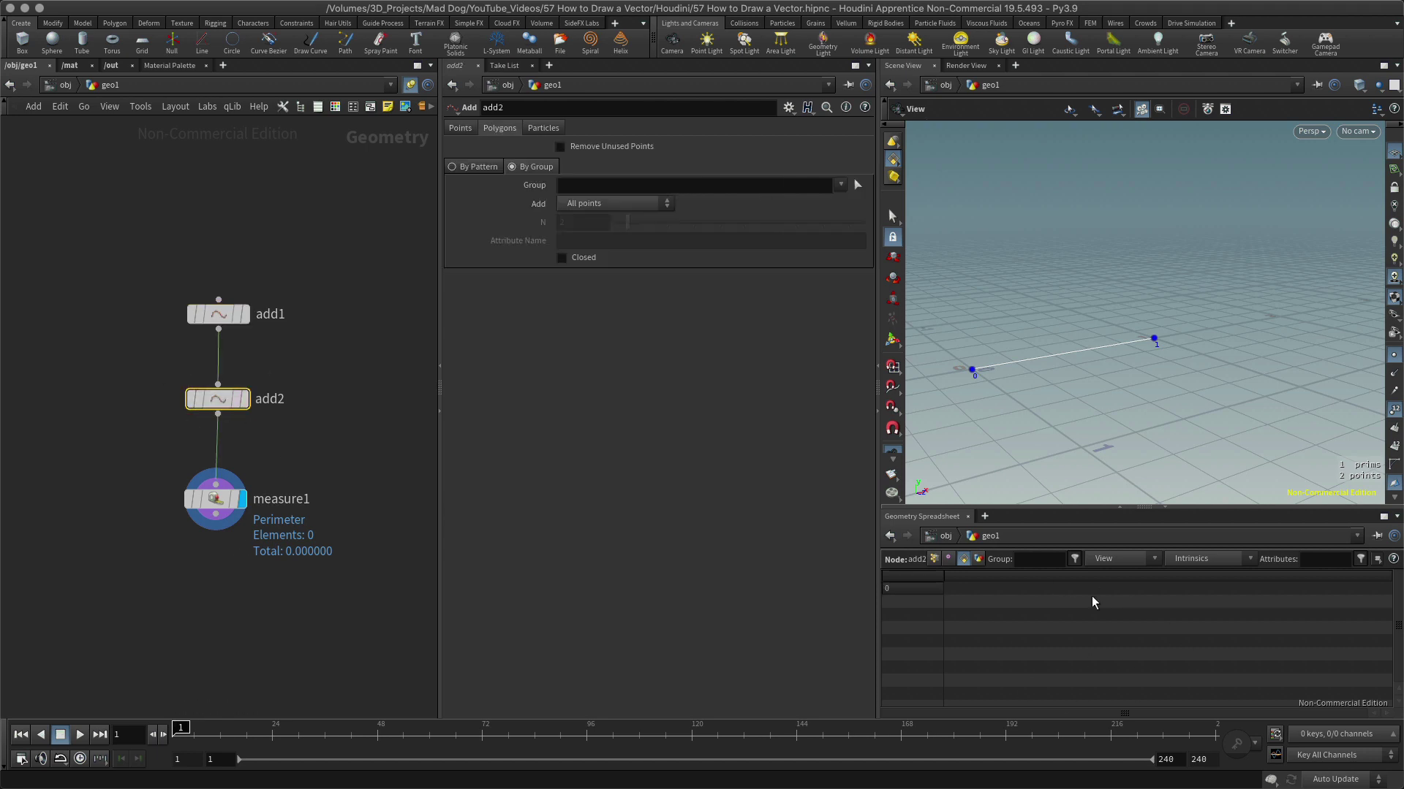
left_click(215, 500)
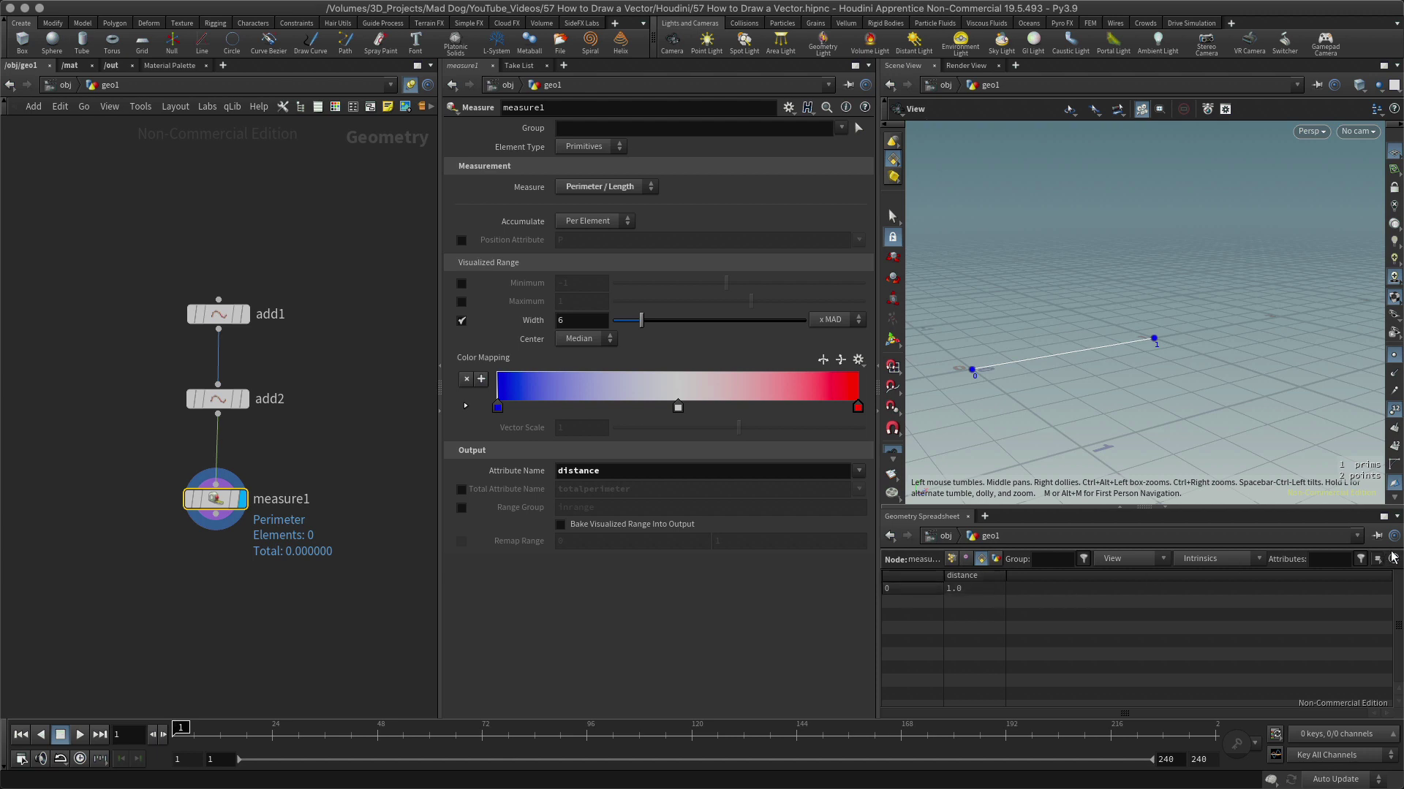
left_click(1376, 535)
- Move point 1 in add1 to X 1.6 and Y 0.9, checking the distance attribute of the line
left_click(218, 314)
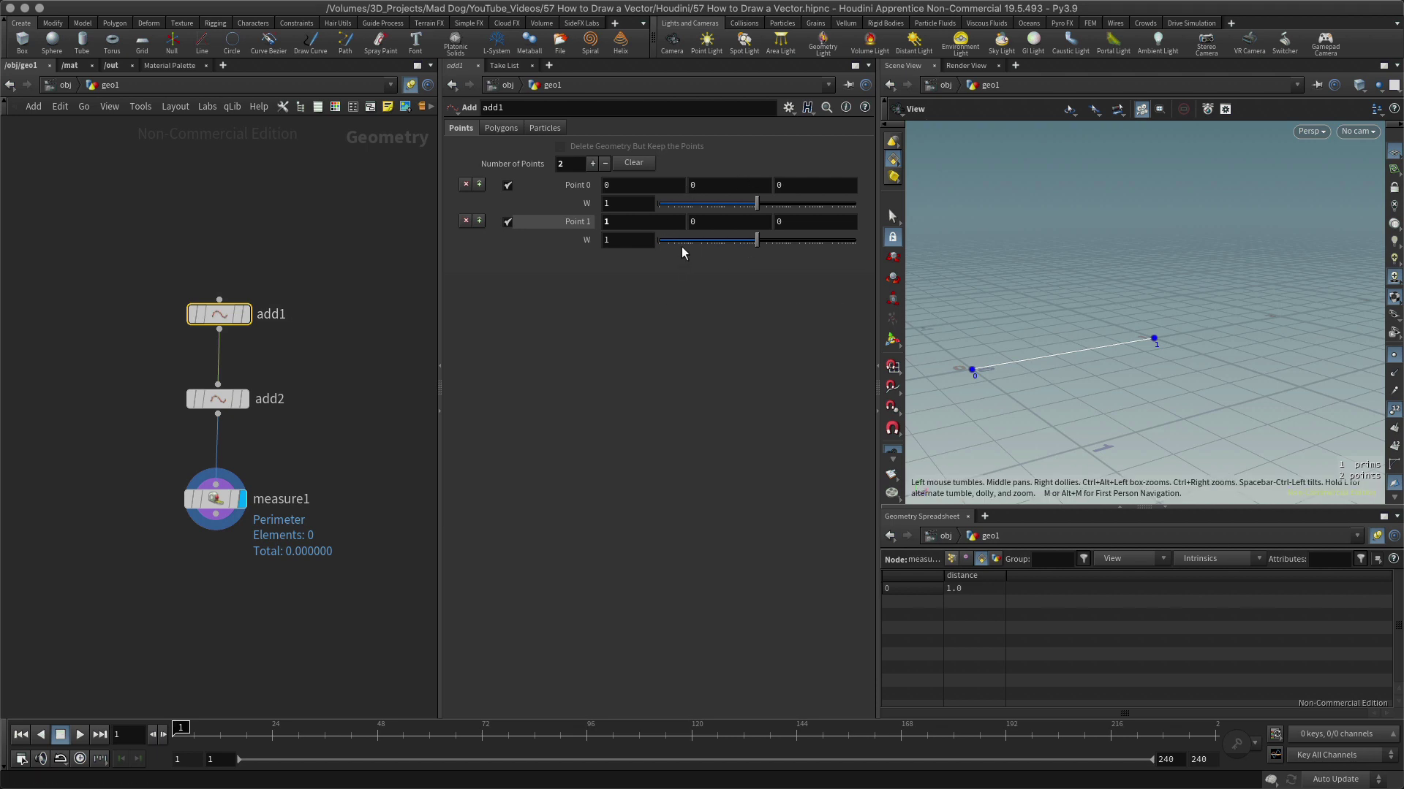
middle_click_drag(692, 223, 780, 236)
left_click_drag(1165, 396, 1184, 288)
middle_click_drag(1180, 332, 1156, 418)
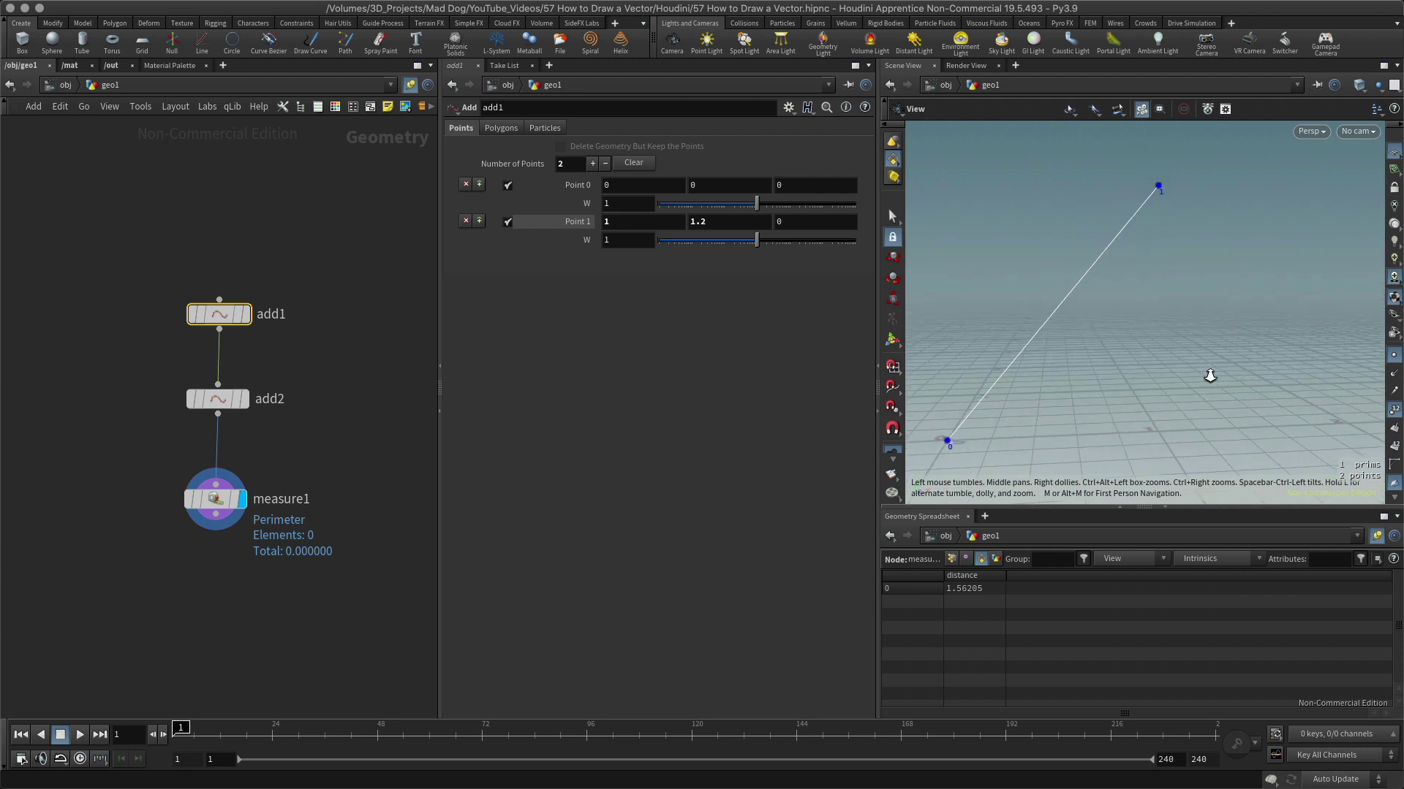
right_click_drag(1210, 376, 1170, 411)
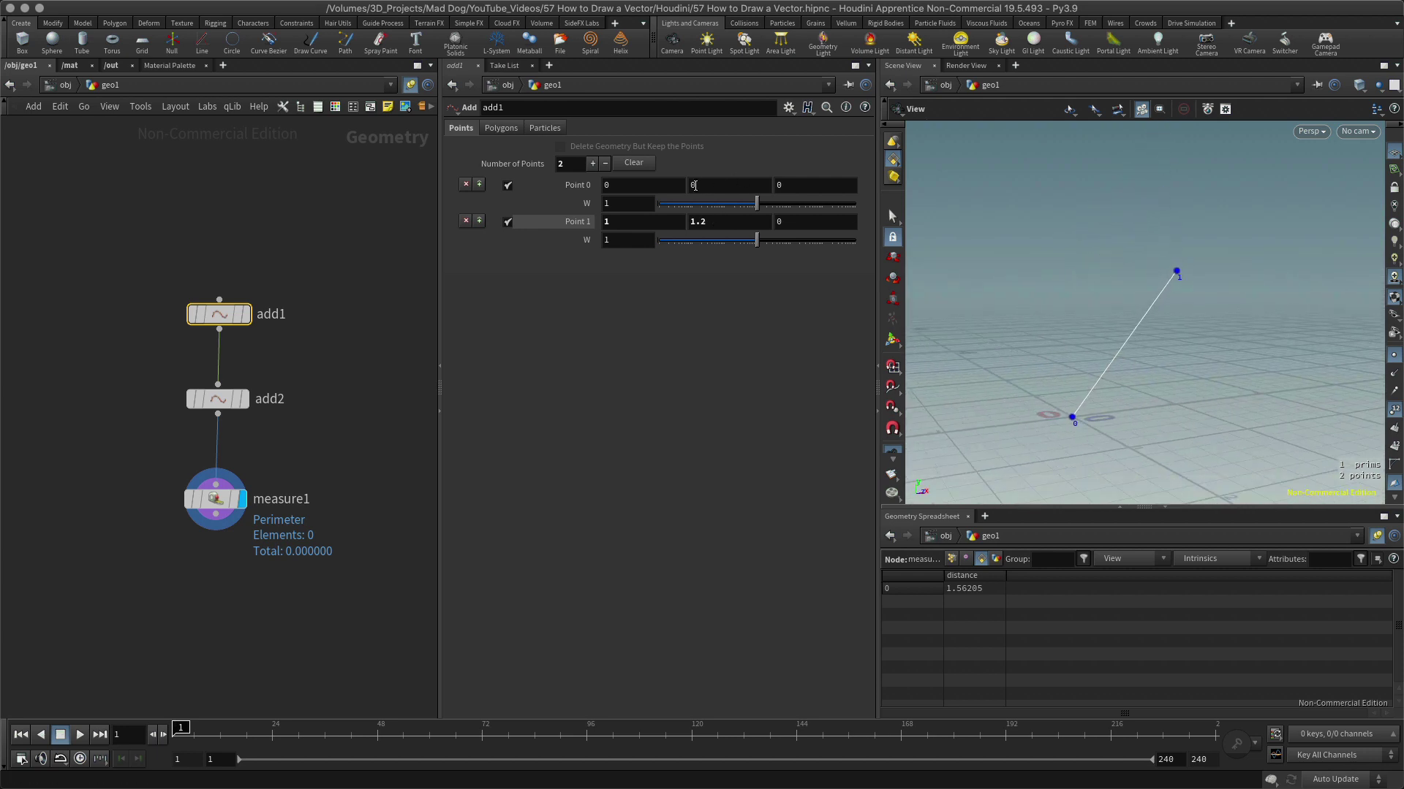
mouse_move(696, 221)
middle_mouse_down()
mouse_move(774, 221)
mouse_move(515, 212)
mouse_move(669, 229)
middle_mouse_up()
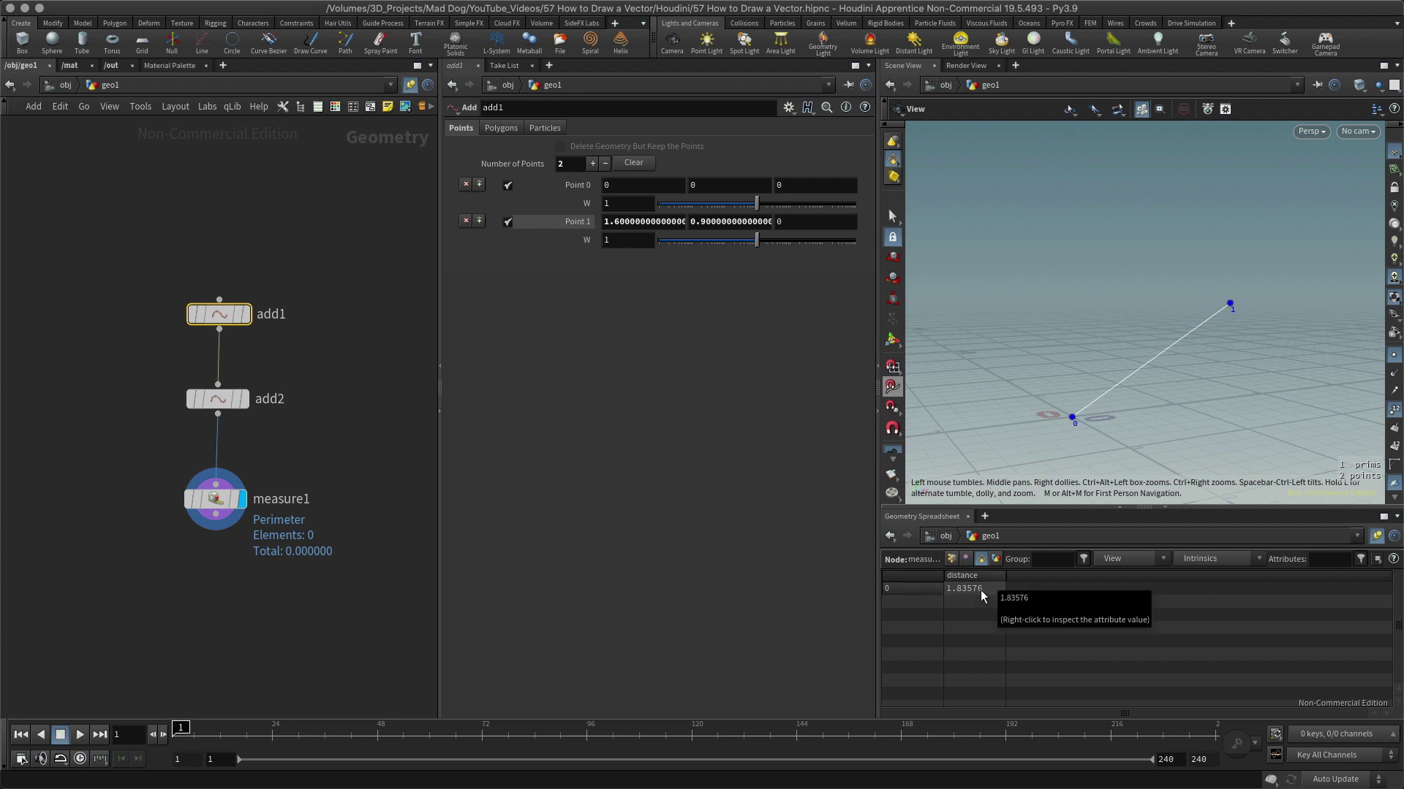
left_click_drag(1077, 375, 1095, 372)
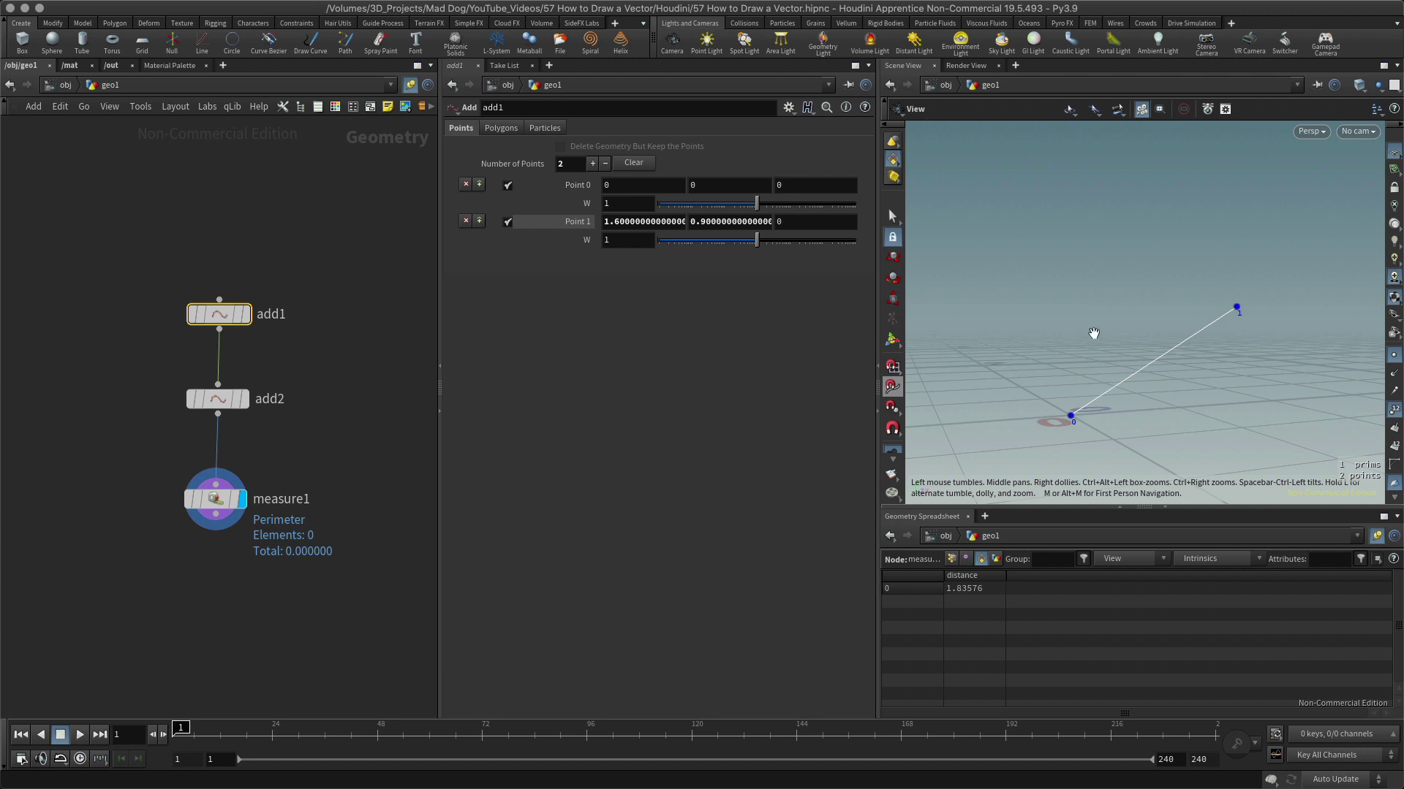